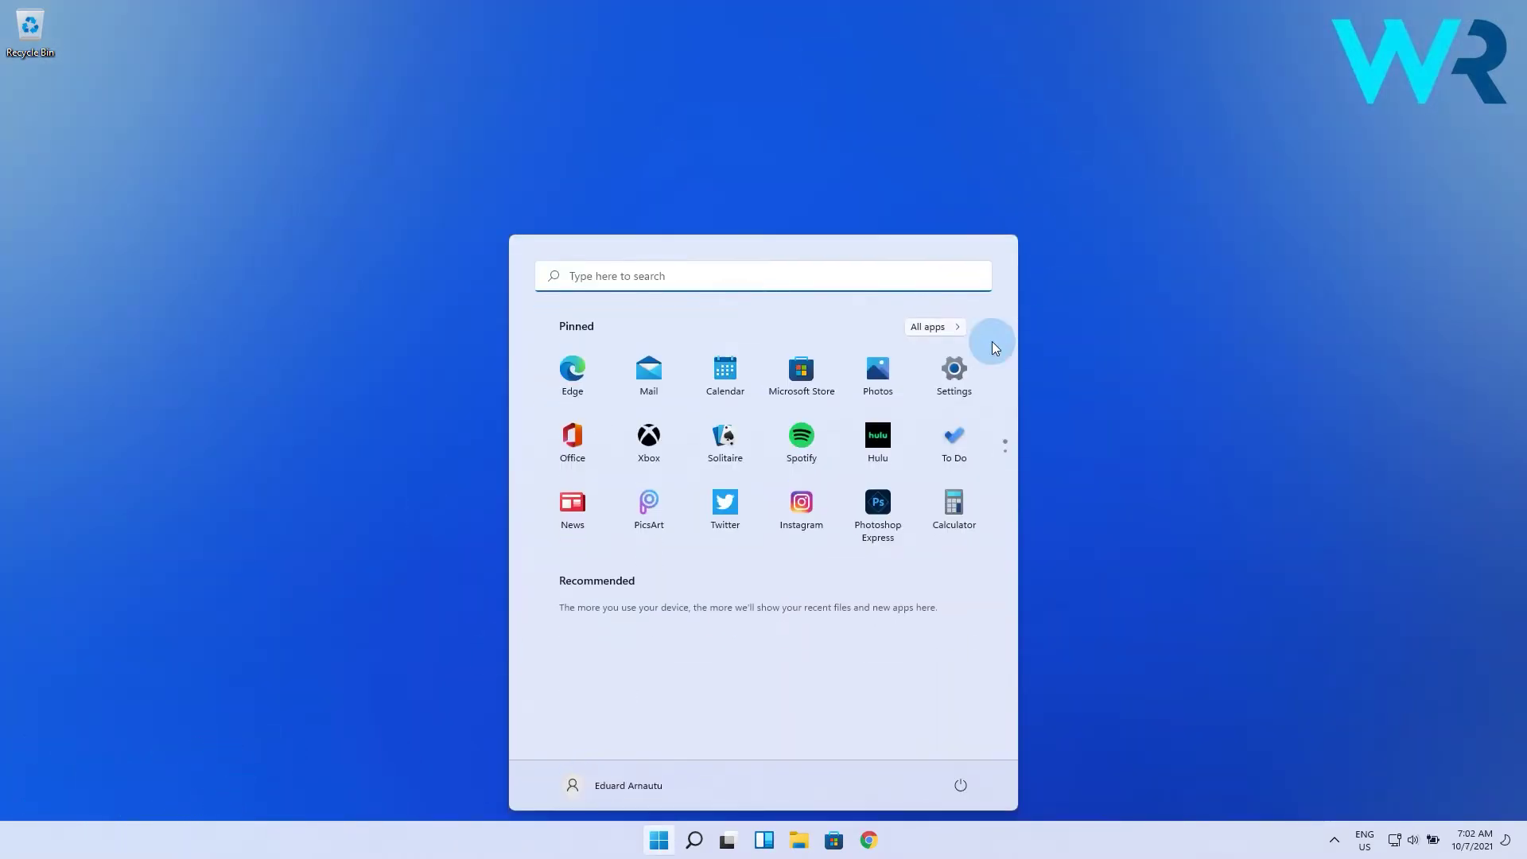
Run the Printer troubleshooter from Settings > System > Troubleshoot > Other troubleshooters.
left_click(953, 374)
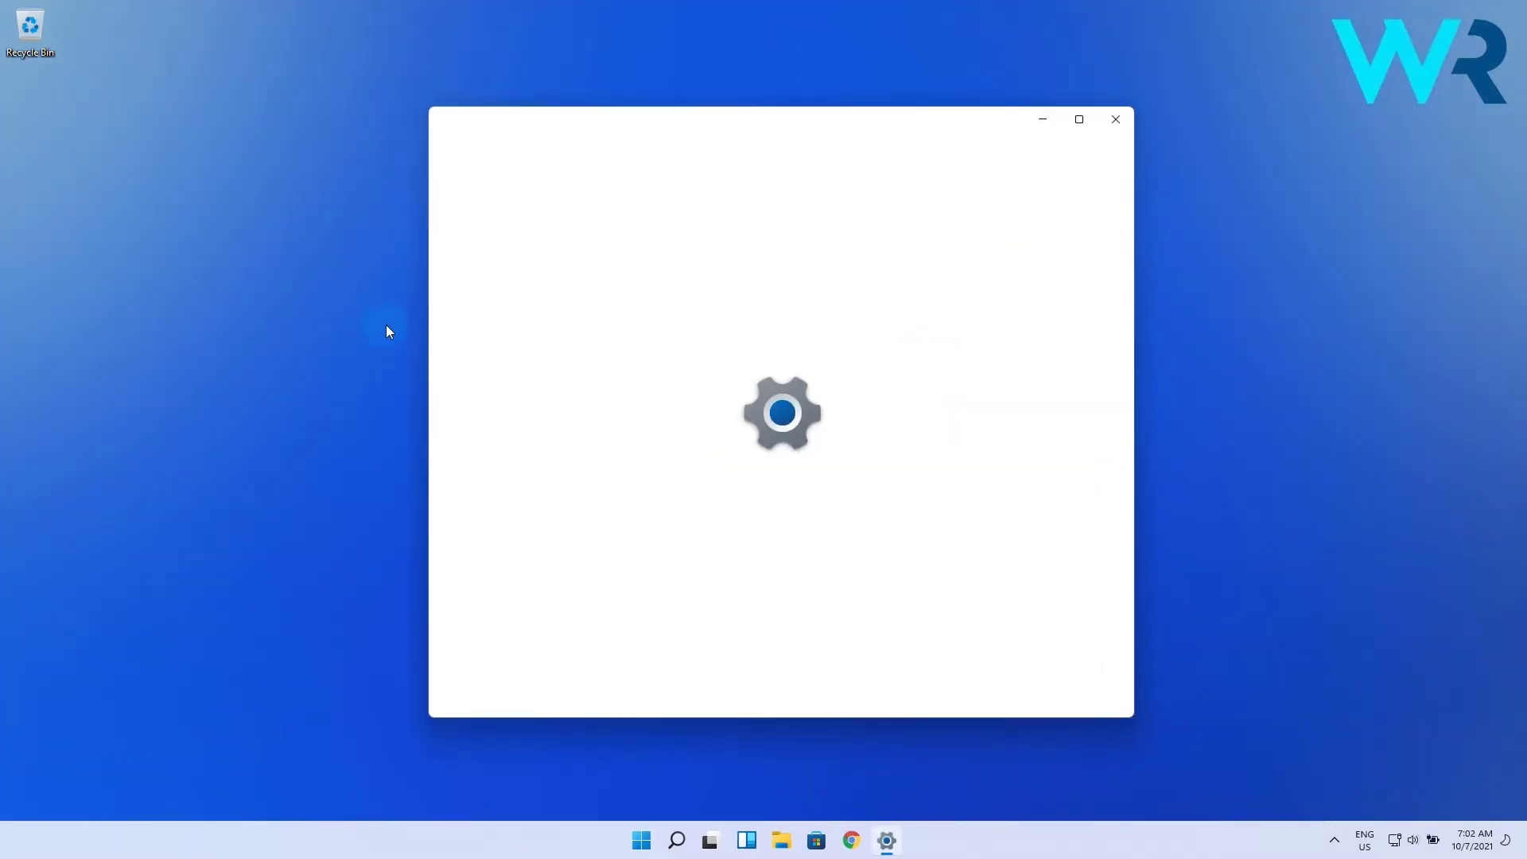
left_click(385, 322)
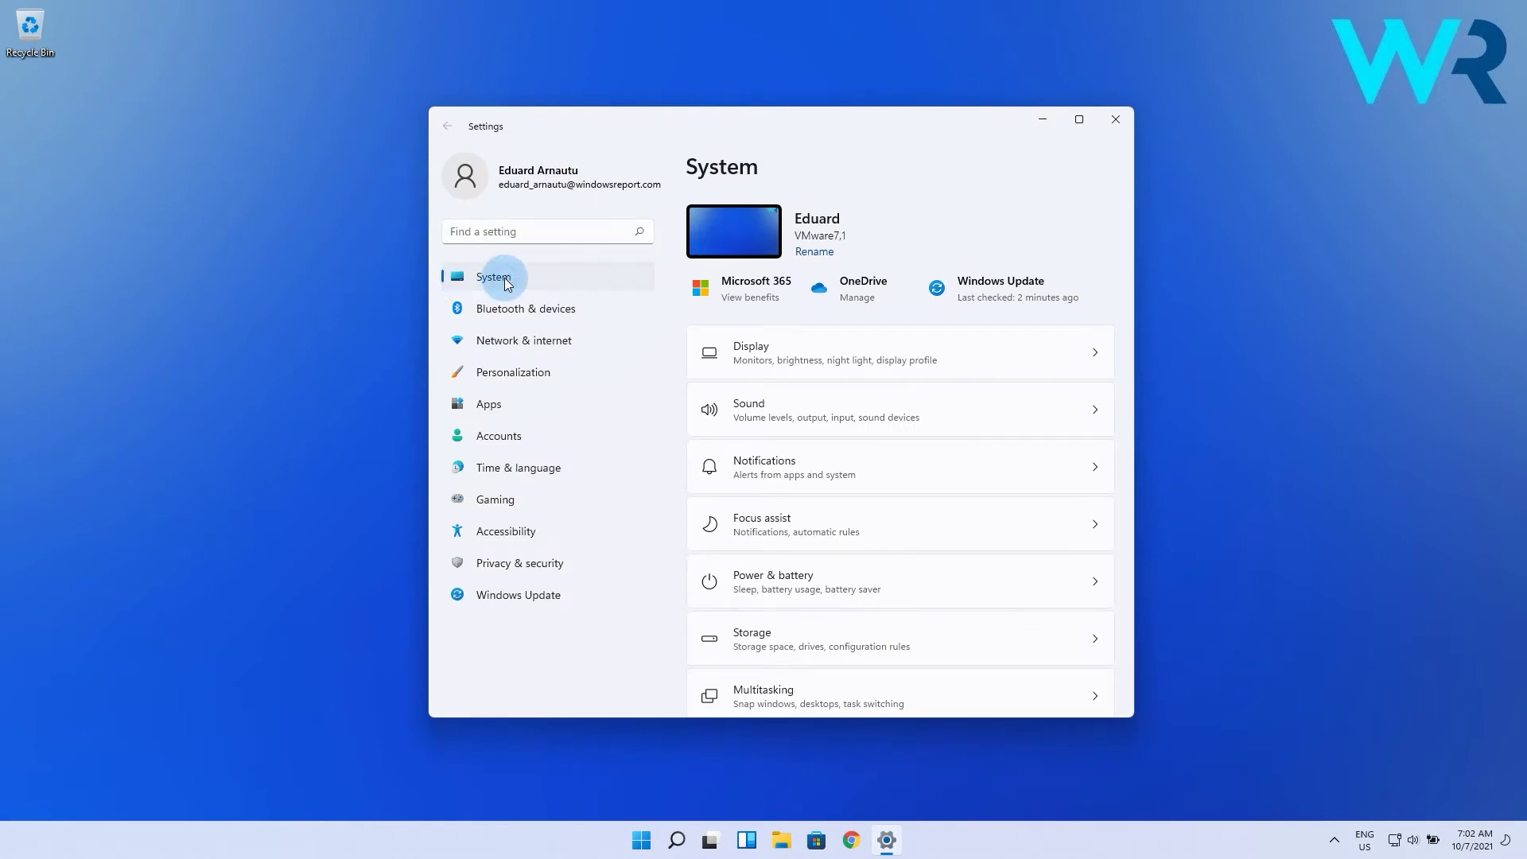
scroll(826, 422, "down", 3)
scroll(826, 419, "down", 2)
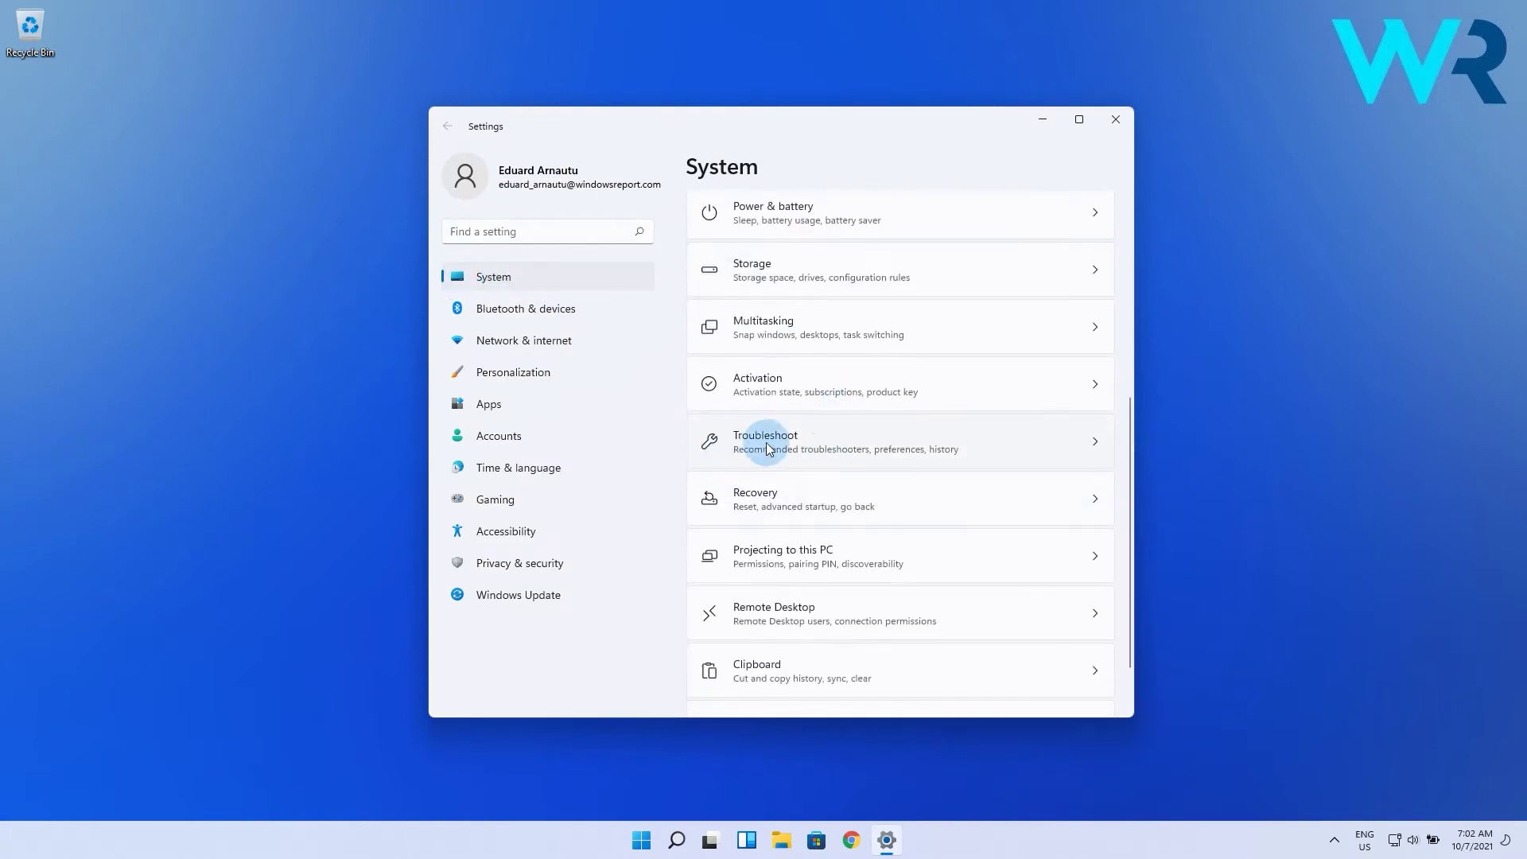
left_click(1094, 444)
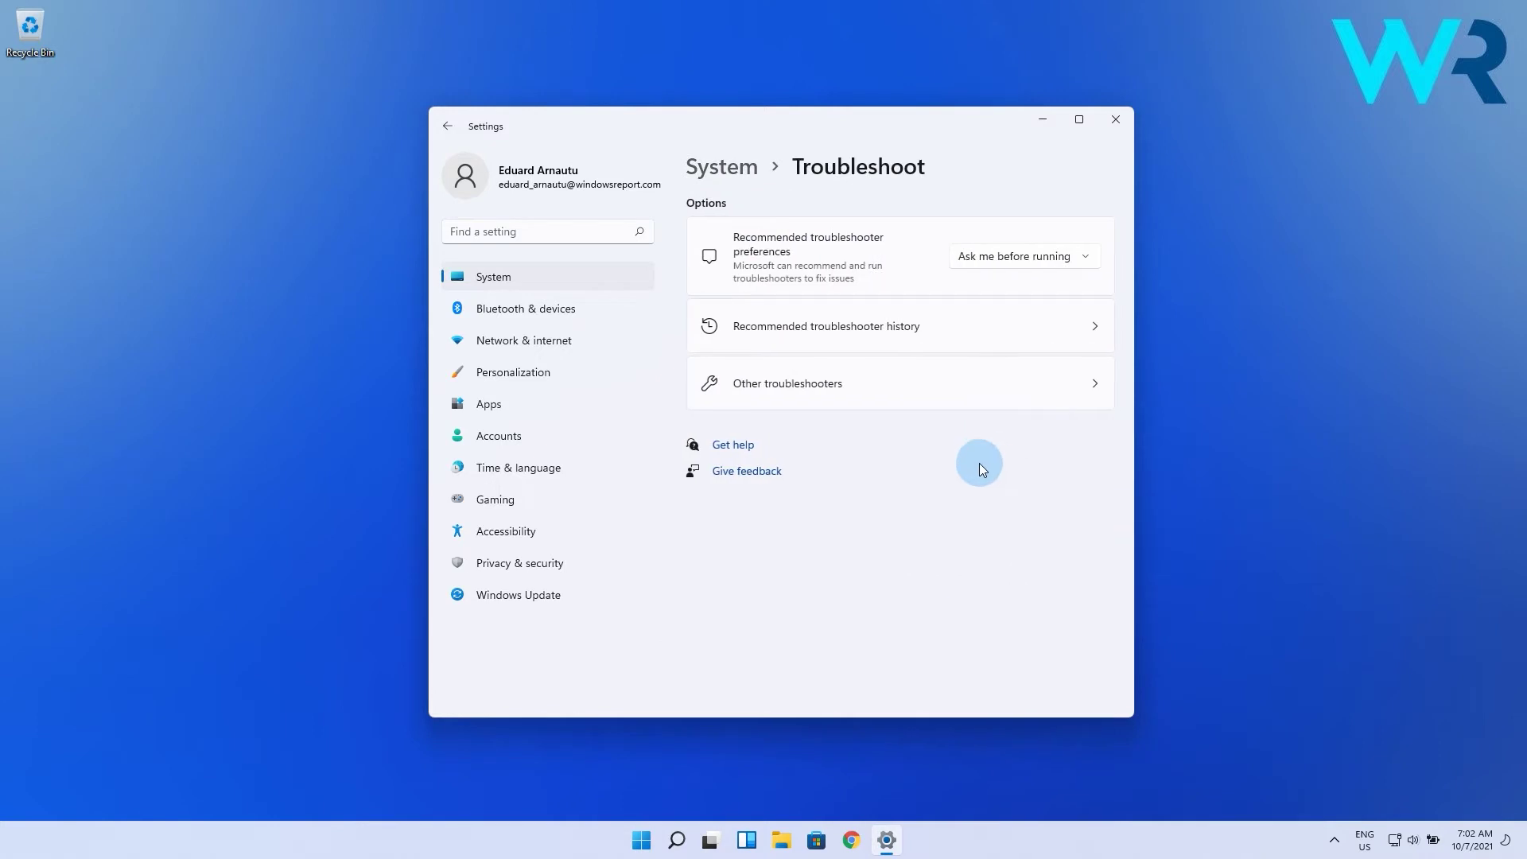
left_click(1095, 384)
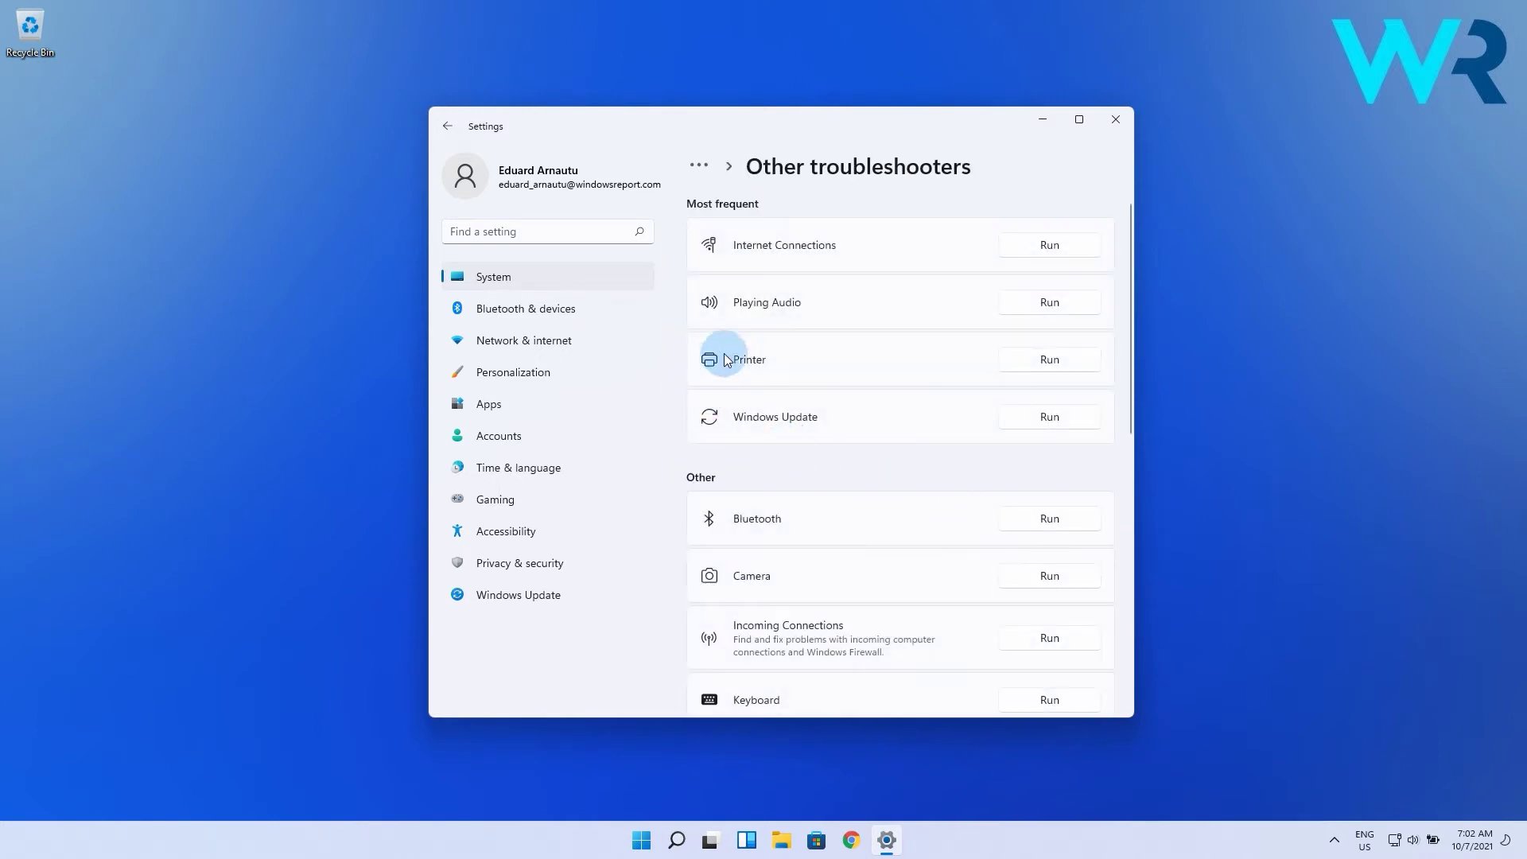
left_click(1047, 365)
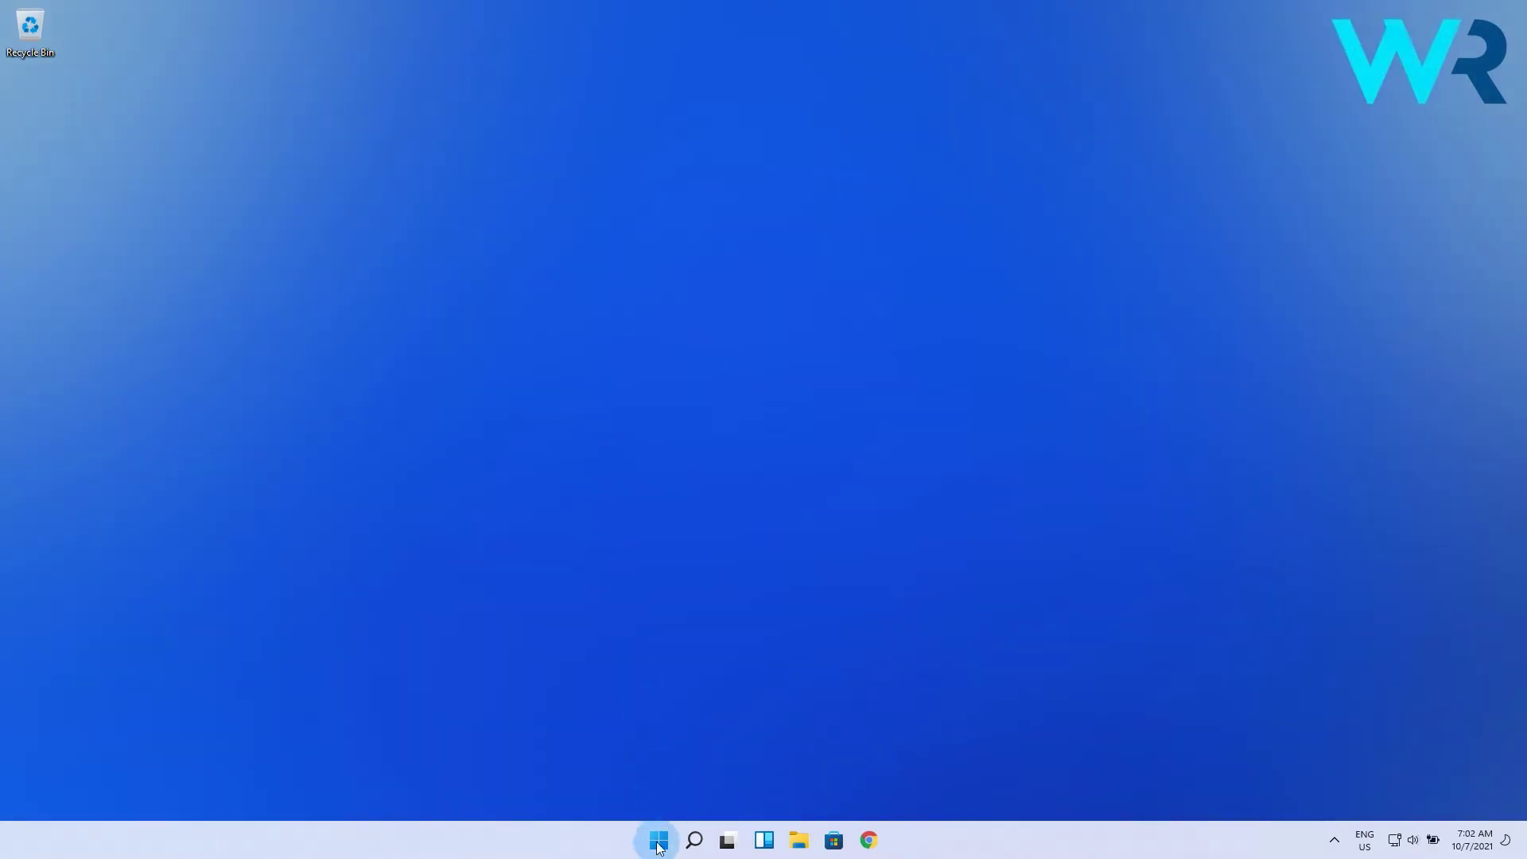
Open the Printers & scanners page under Bluetooth & devices in Settings.
left_click(659, 843)
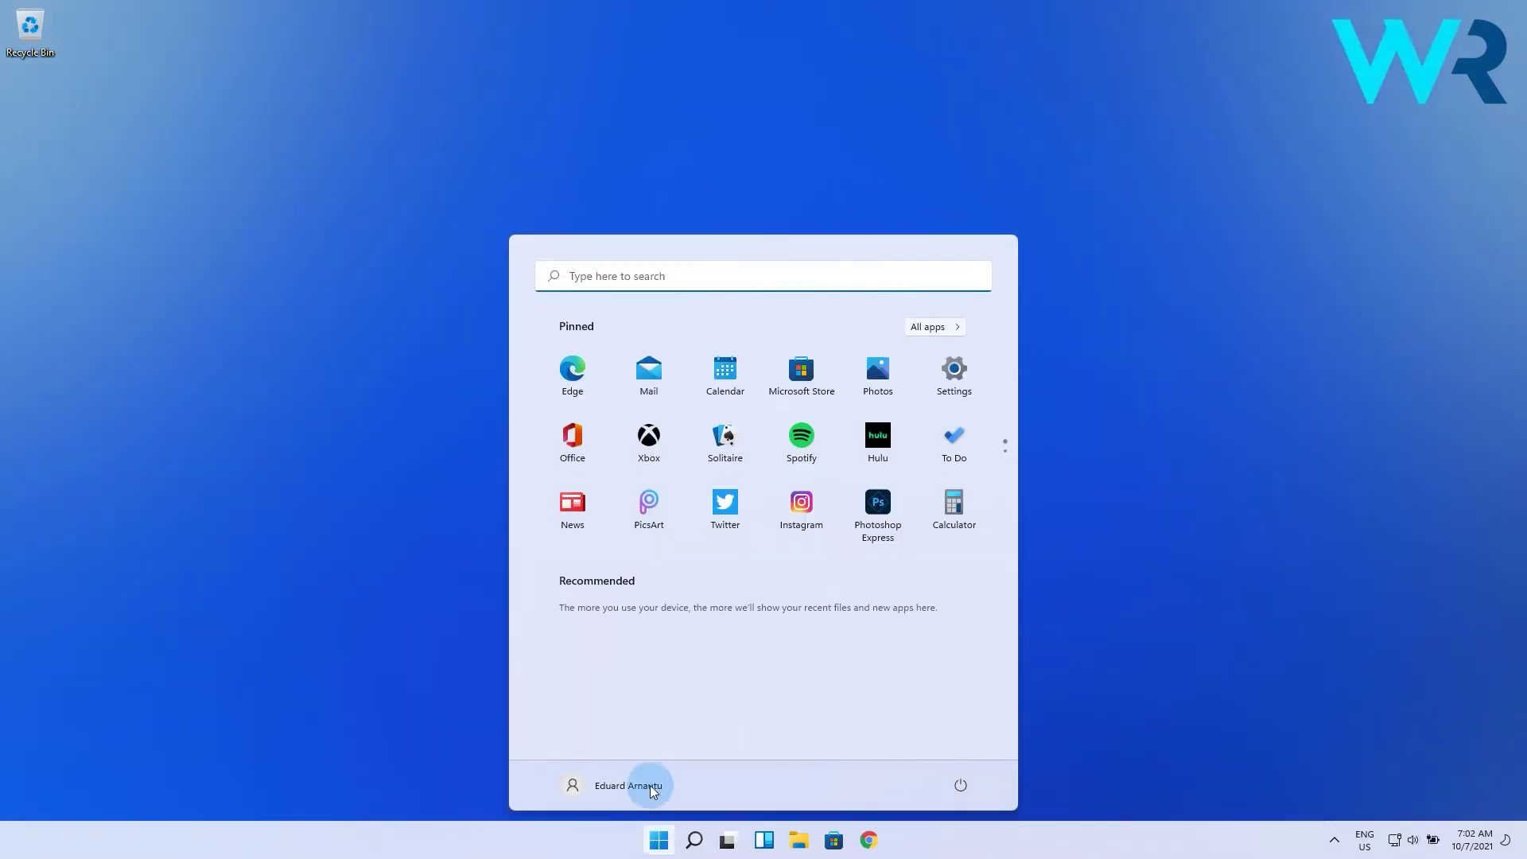
left_click(955, 378)
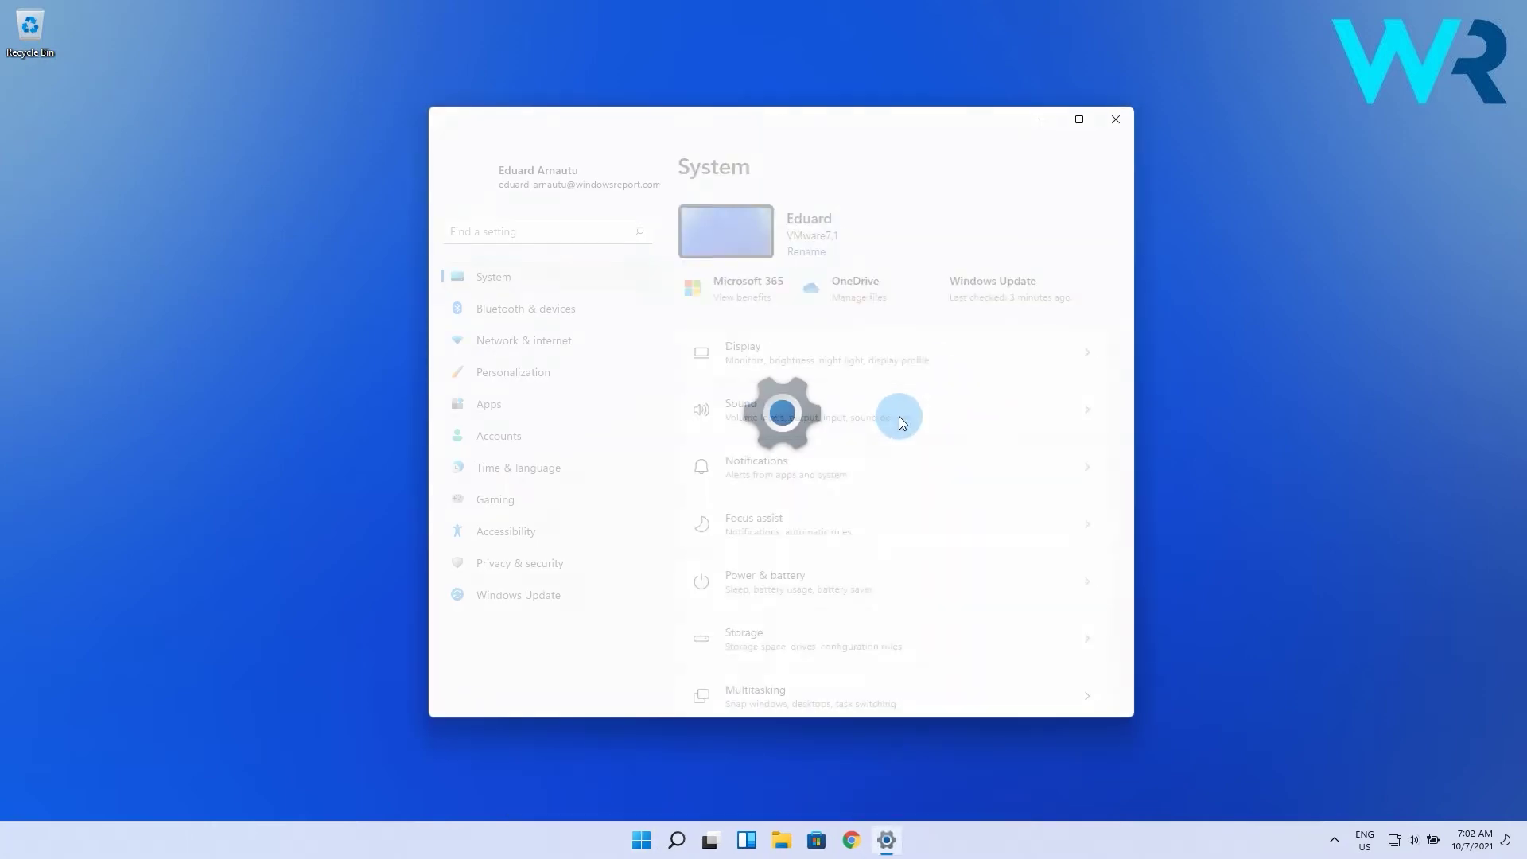
left_click(477, 312)
left_click(544, 311)
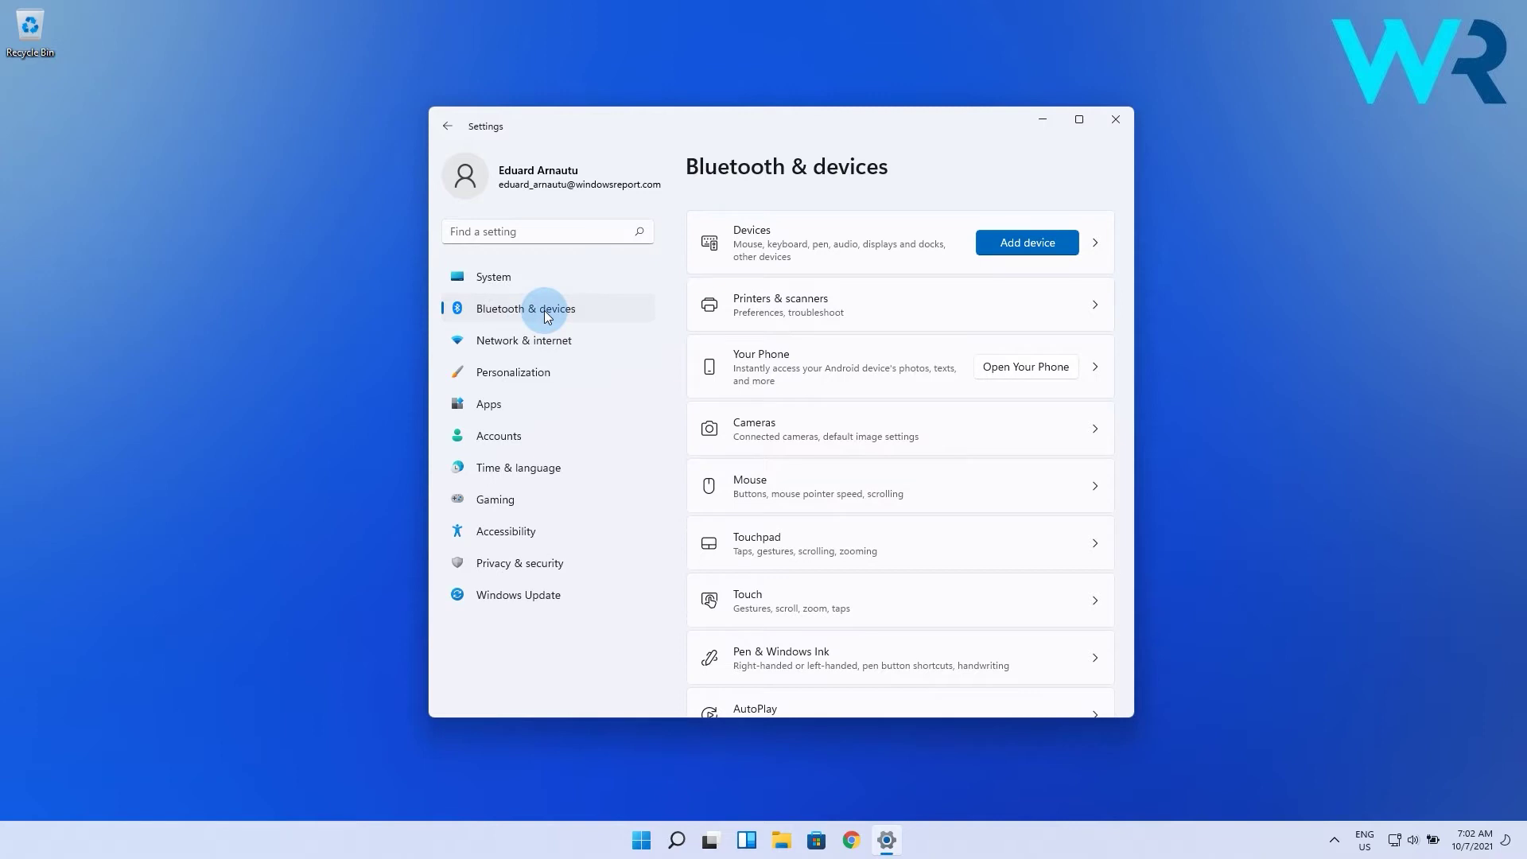
left_click(840, 309)
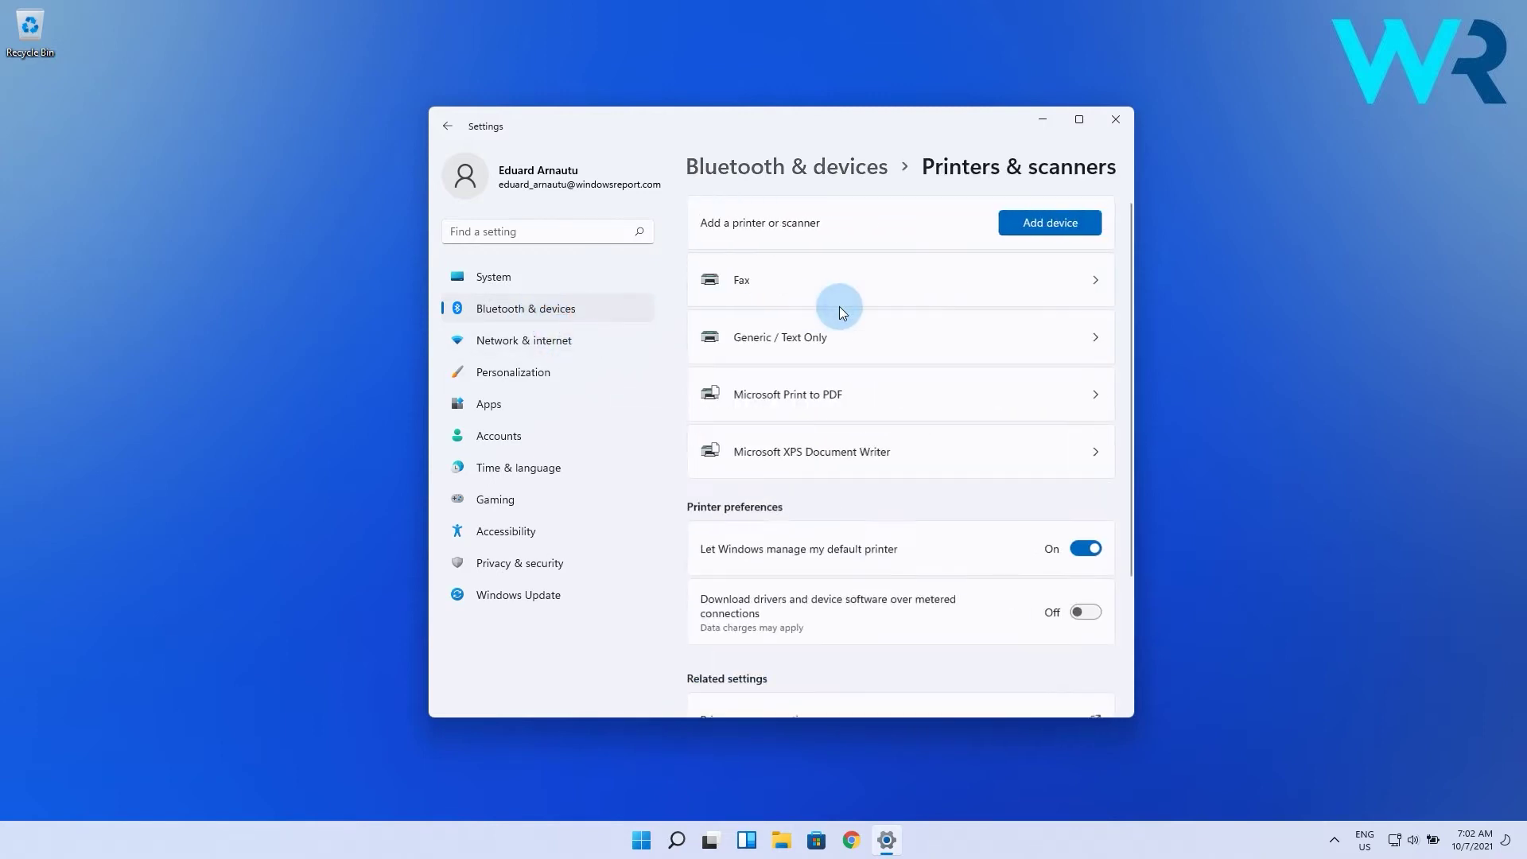
Check the Microsoft Print to PDF settings, then add a device and choose 'Add manually'.
left_click(921, 402)
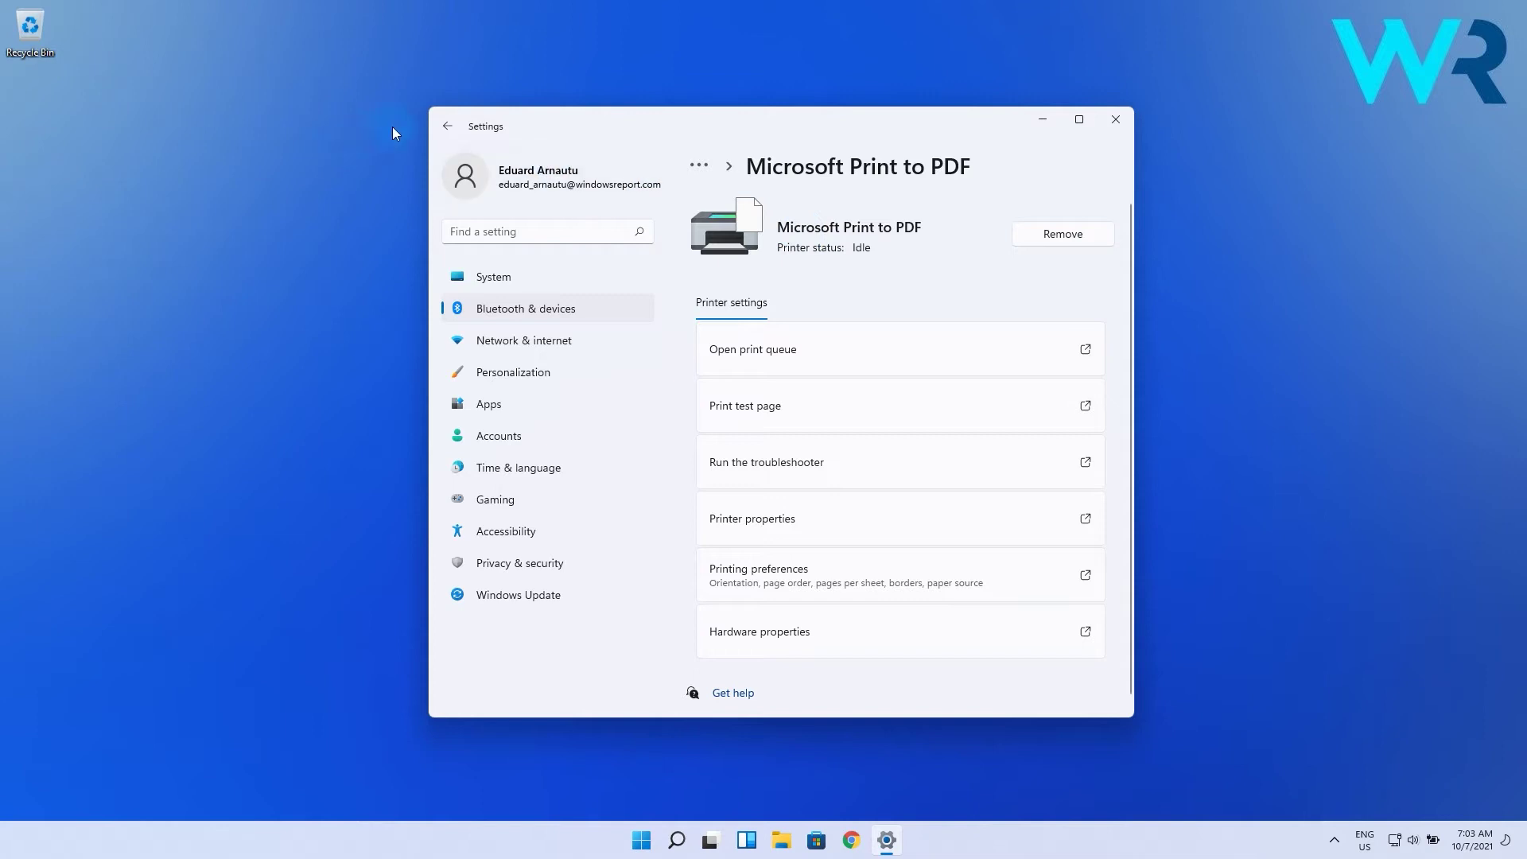
left_click(447, 125)
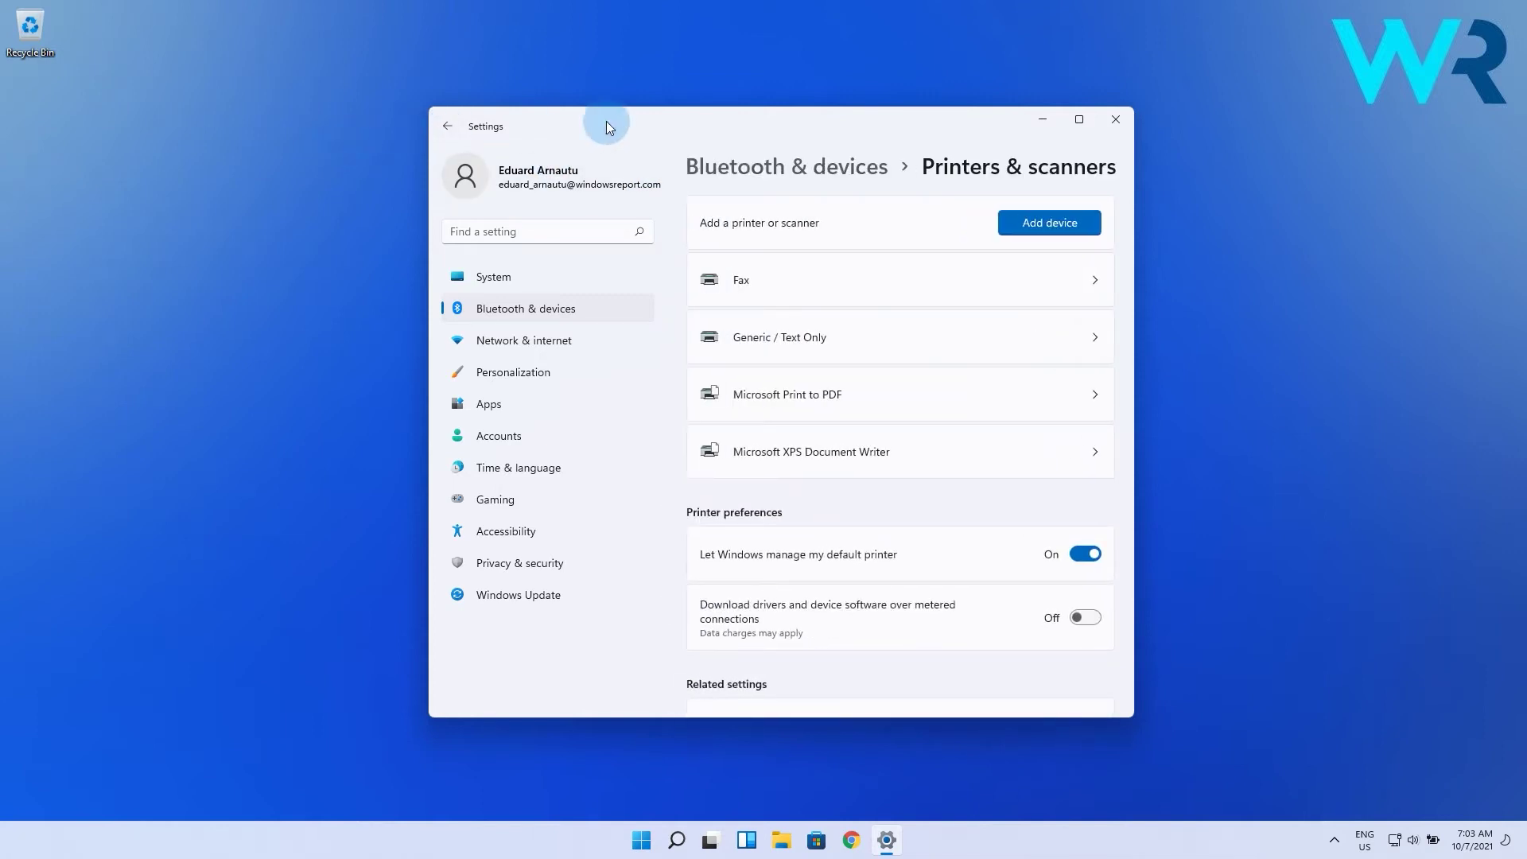
left_click(1063, 223)
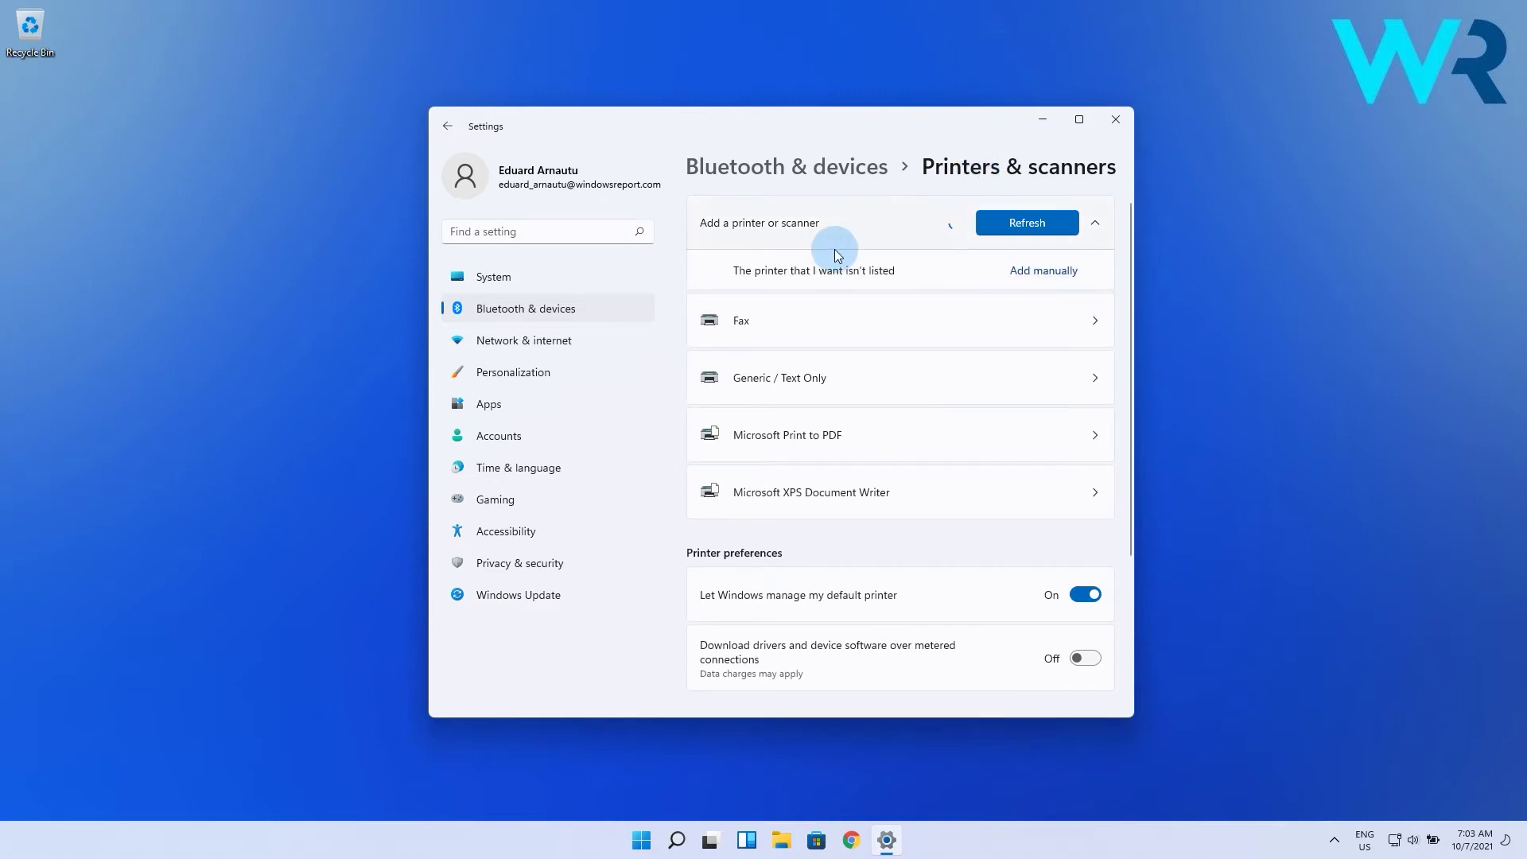
left_click(1036, 272)
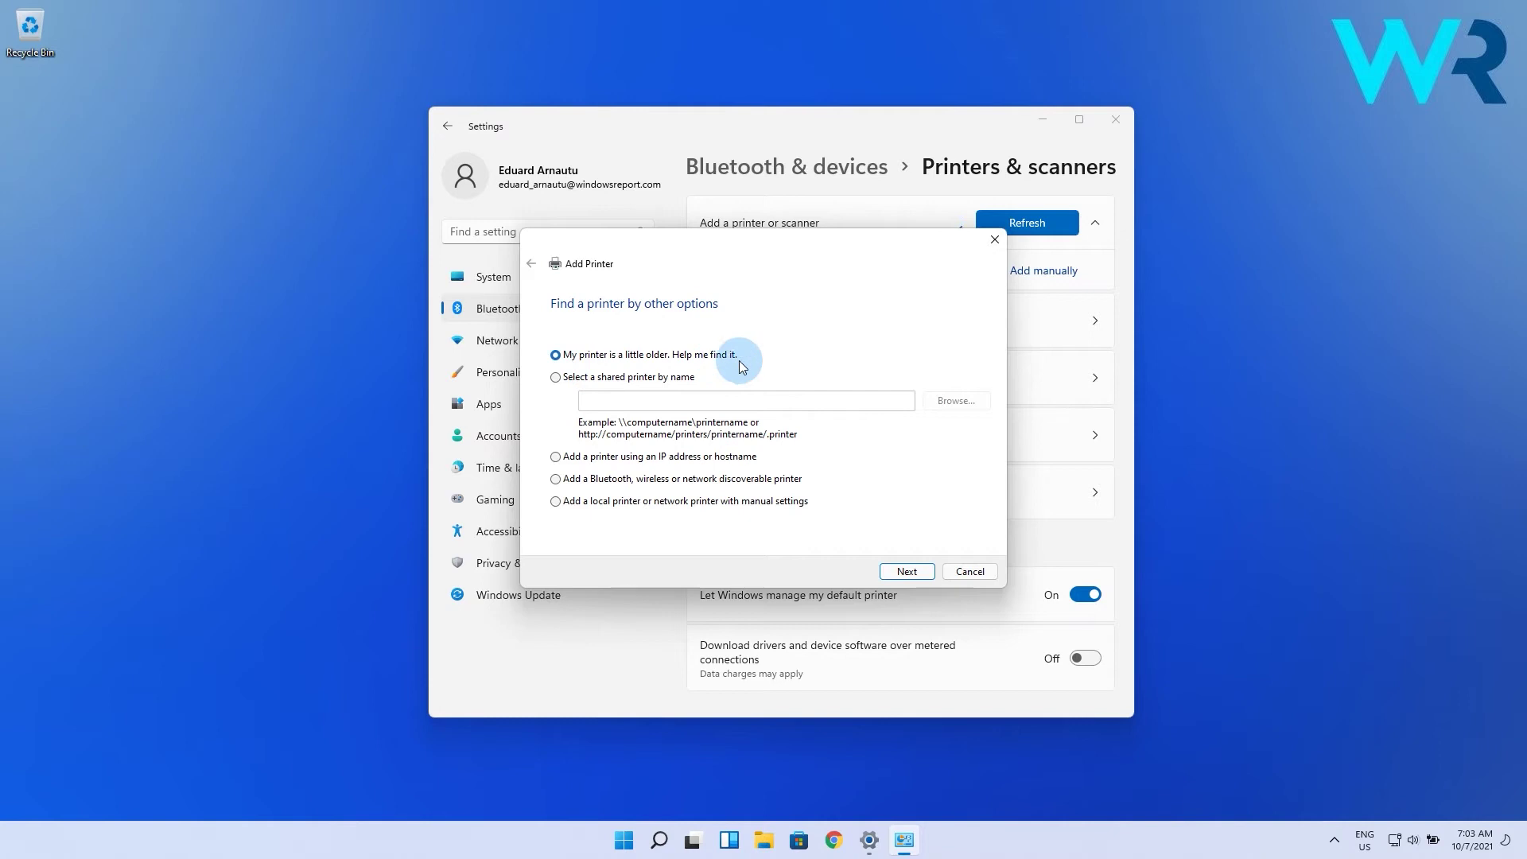
Add a local printer with manual settings on the existing LPT1 (Printer Port), continuing to drivers.
left_click(556, 502)
left_click(908, 573)
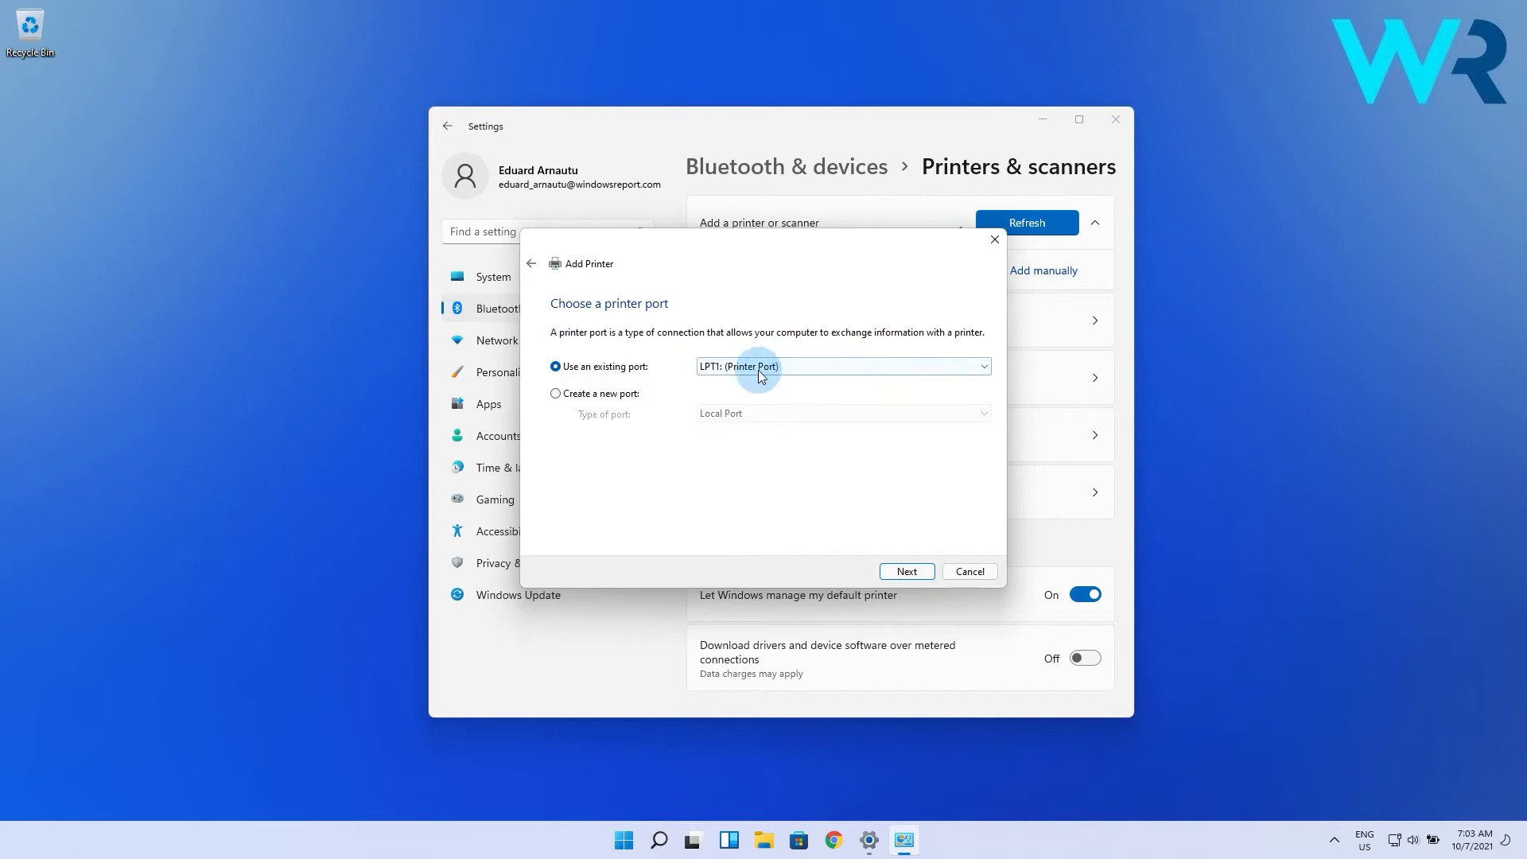
left_click(904, 371)
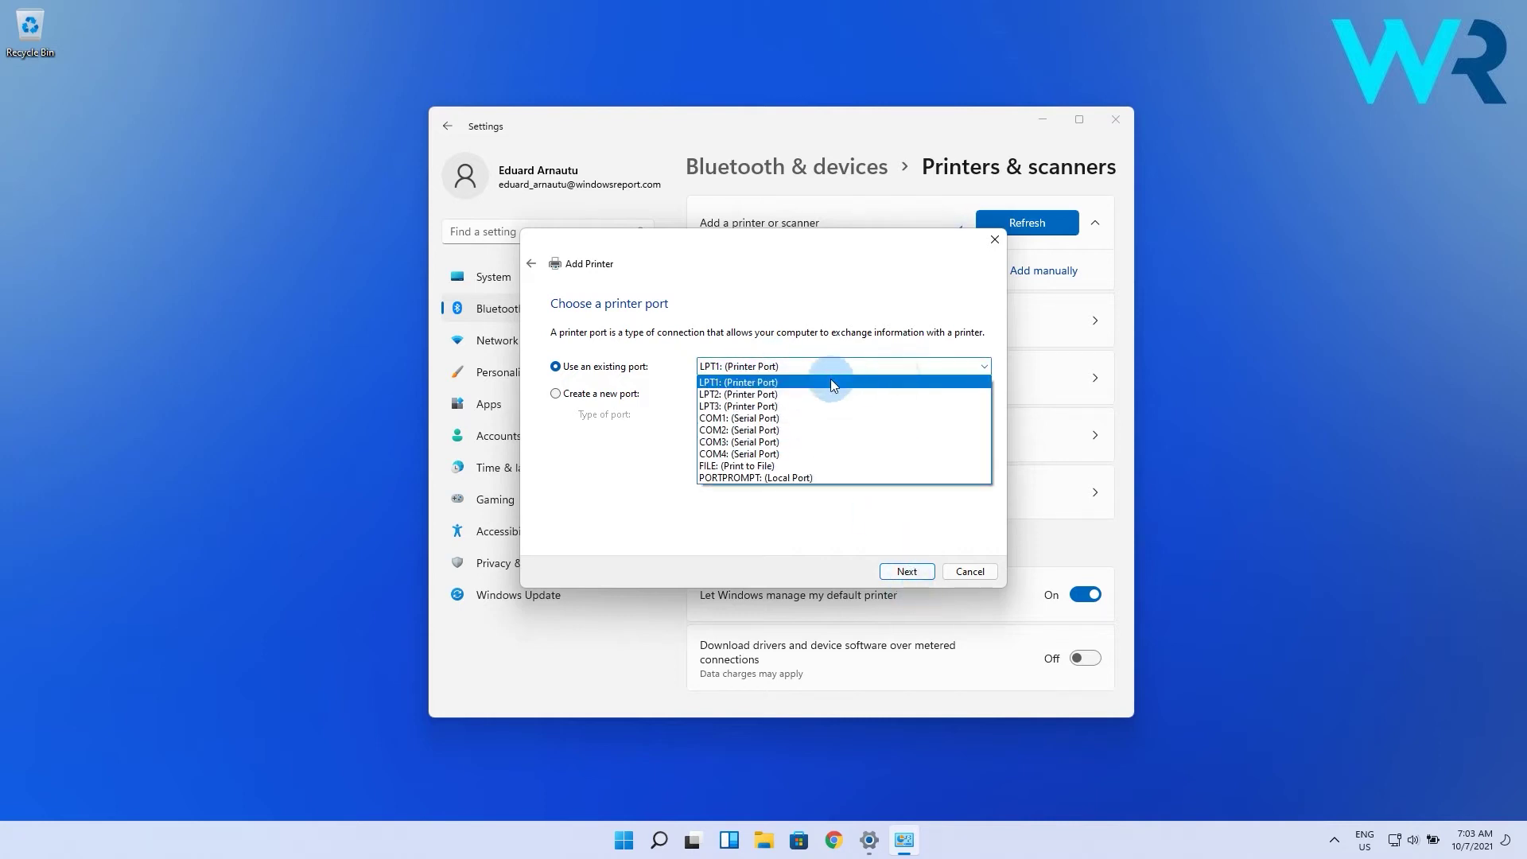
left_click(771, 368)
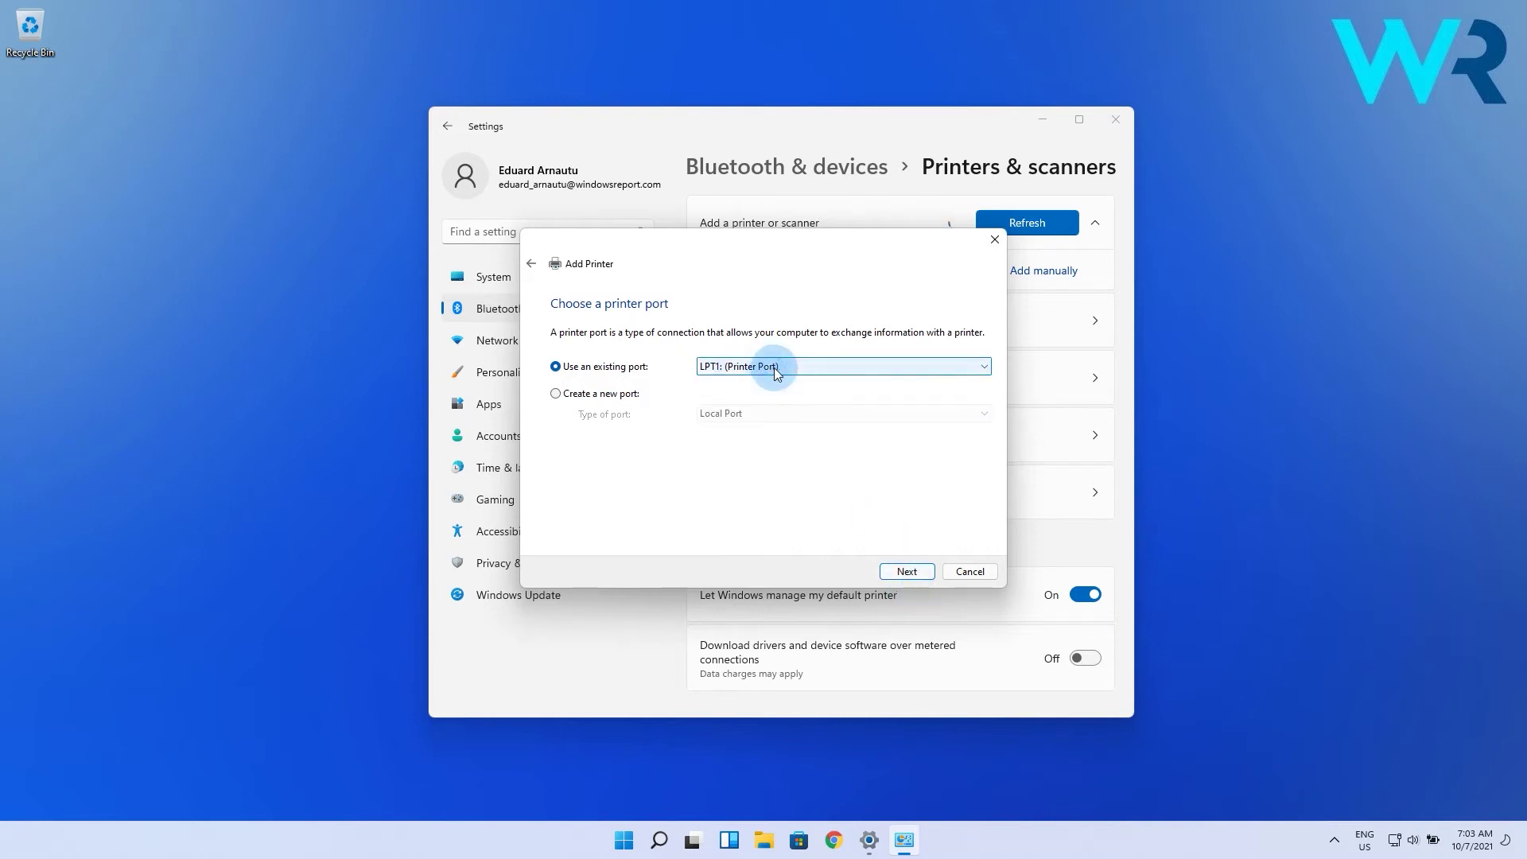
left_click(908, 571)
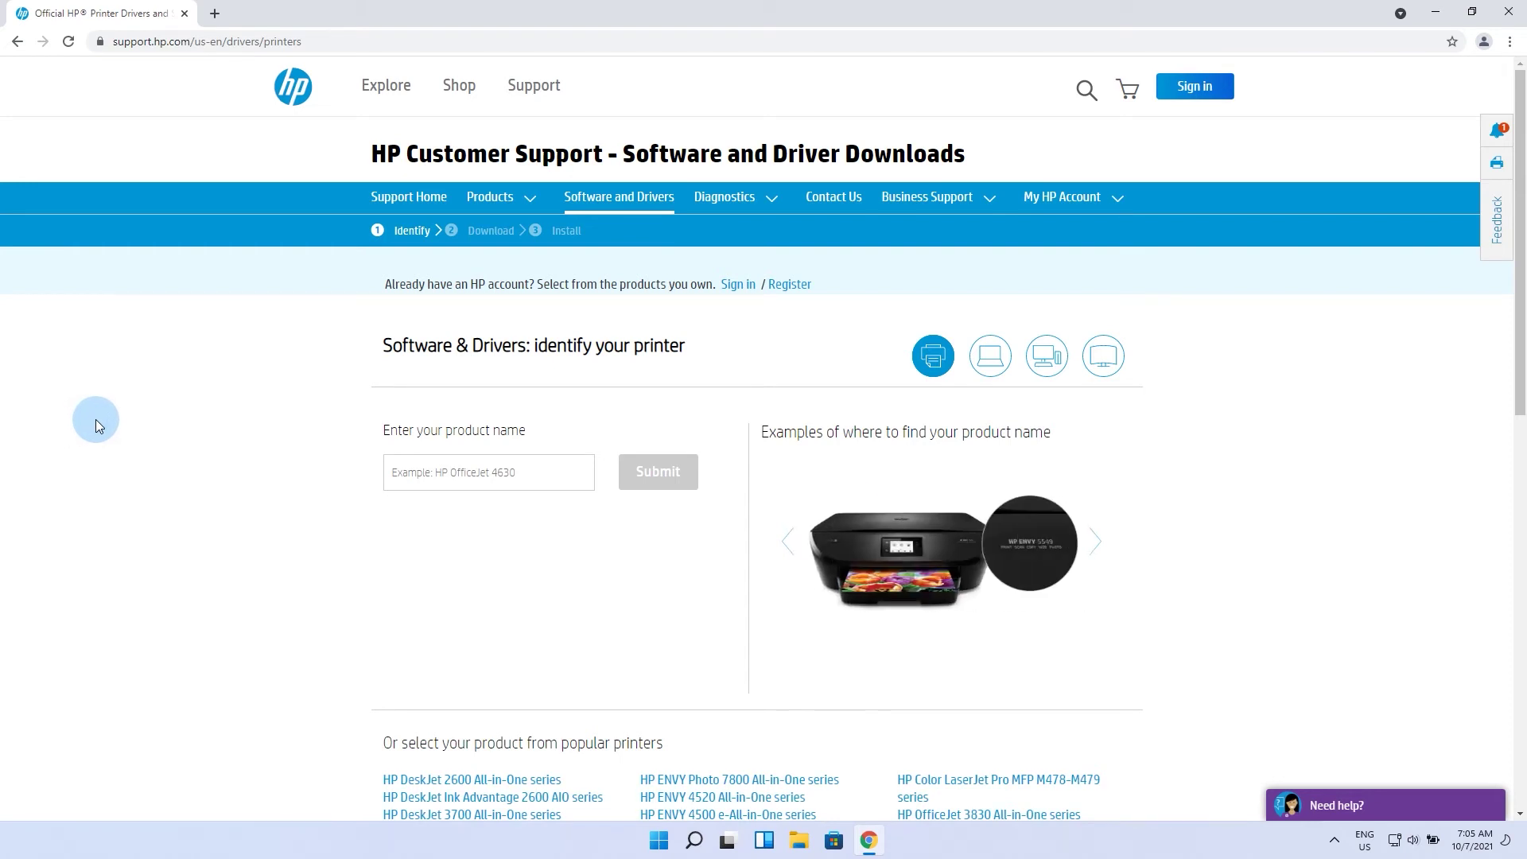
Open the HP DeskJet 2600 All-in-One series drivers and expand Installation Software and Full/Basic Driver.
scroll(99, 417, "down", 2)
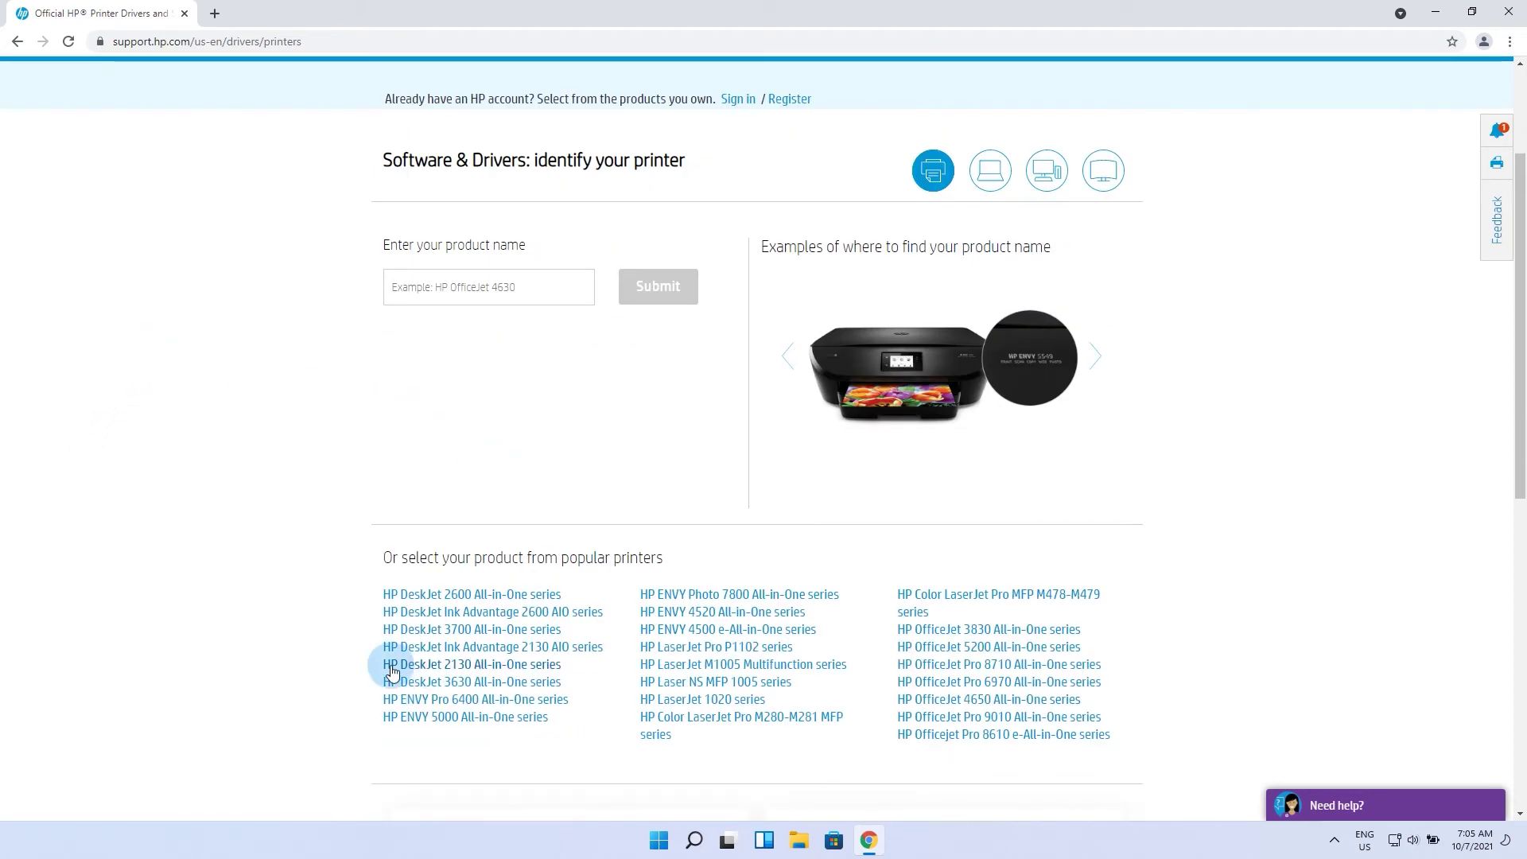
left_click(450, 595)
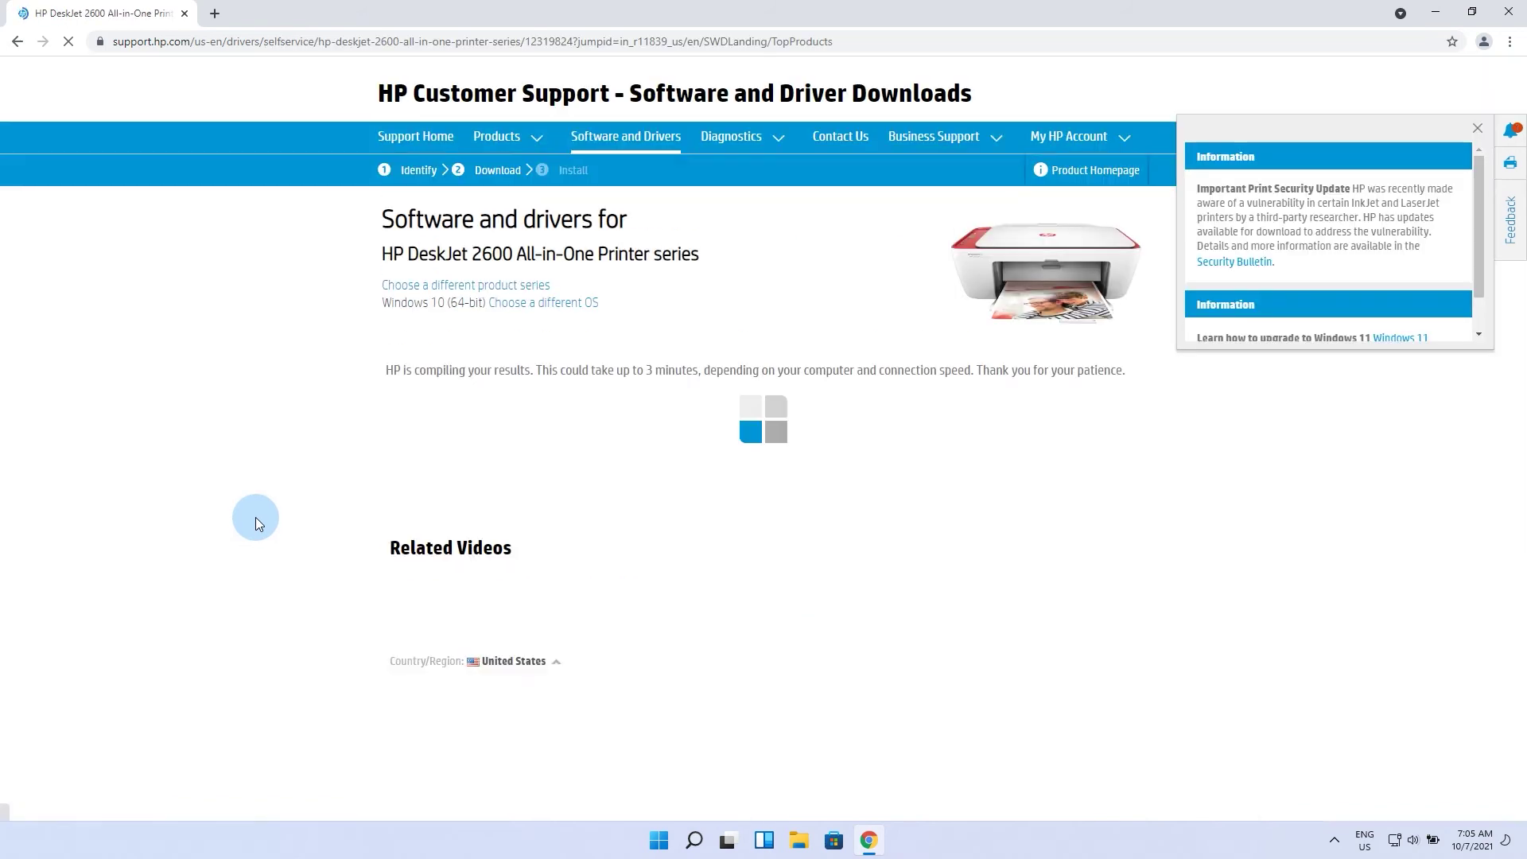
left_click(477, 625)
scroll(279, 563, "down", 2)
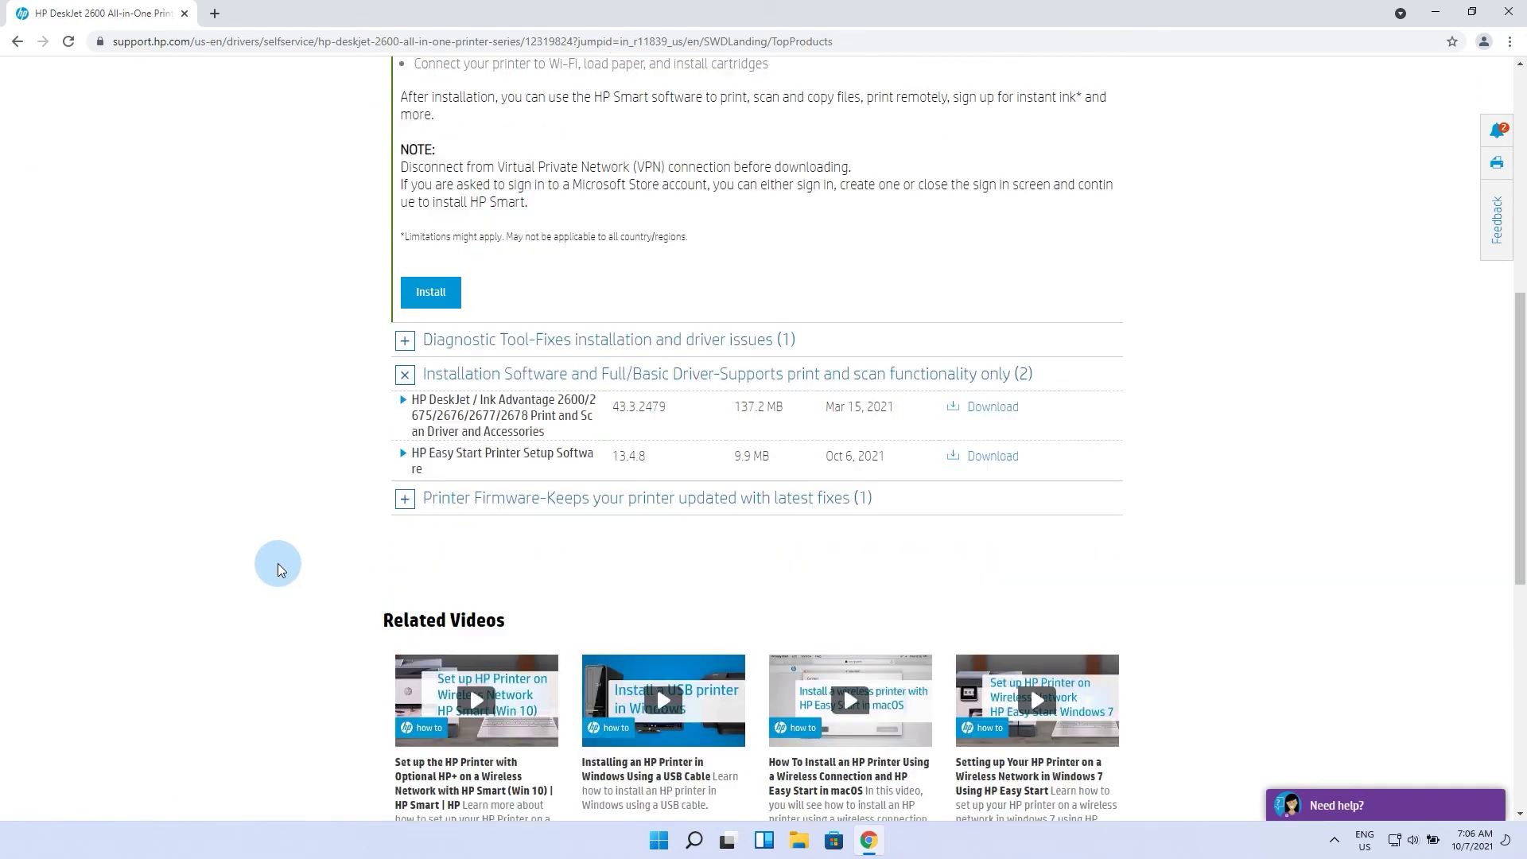
scroll(284, 561, "up", 2)
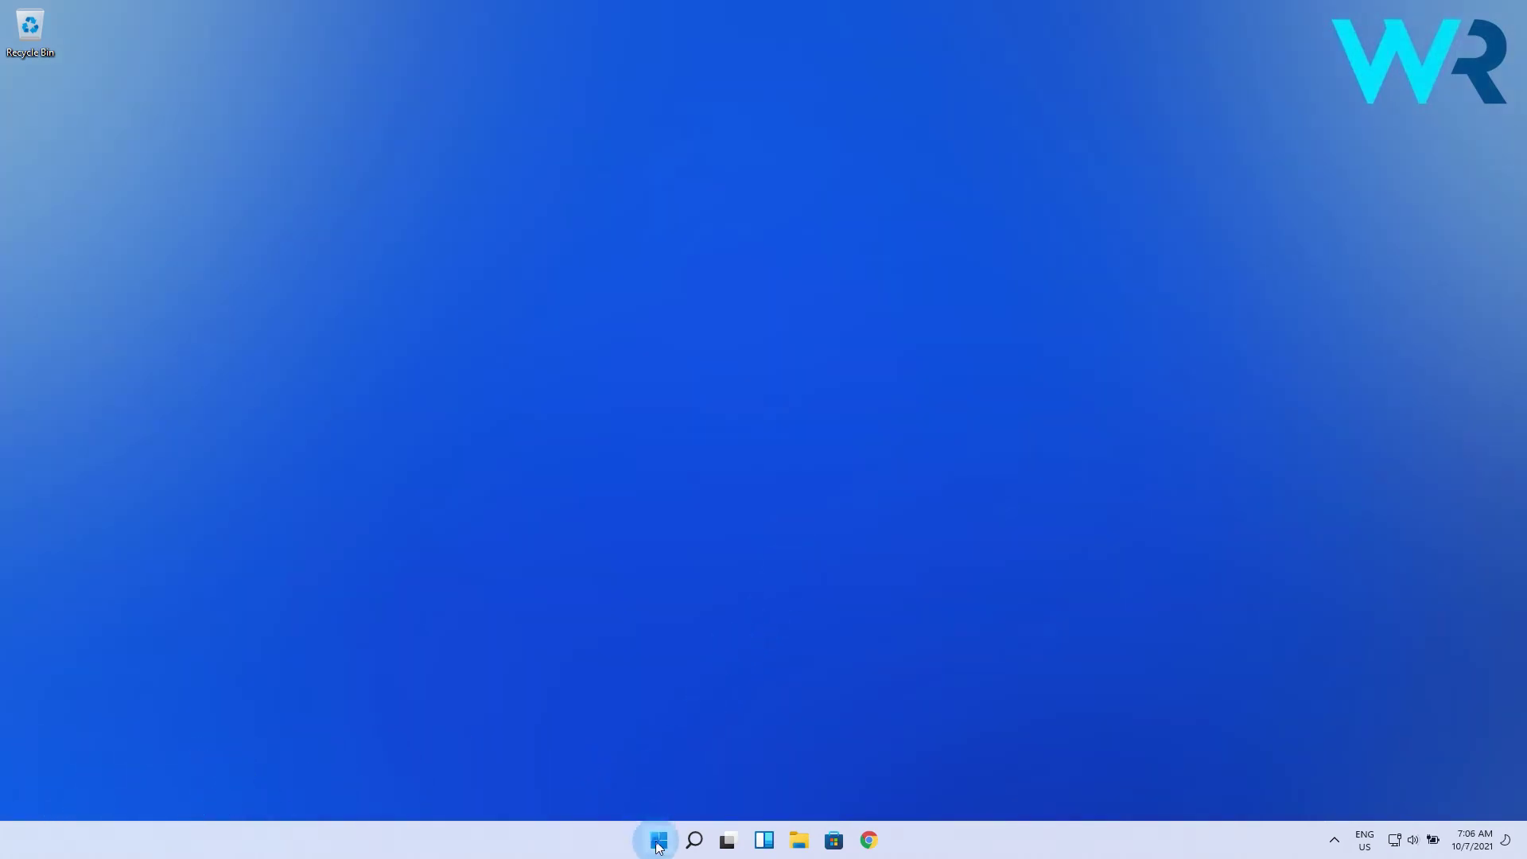
In Control Panel's Windows features, tick Internet Printing Client under Print and Document Services.
left_click(658, 842)
type("control panel")
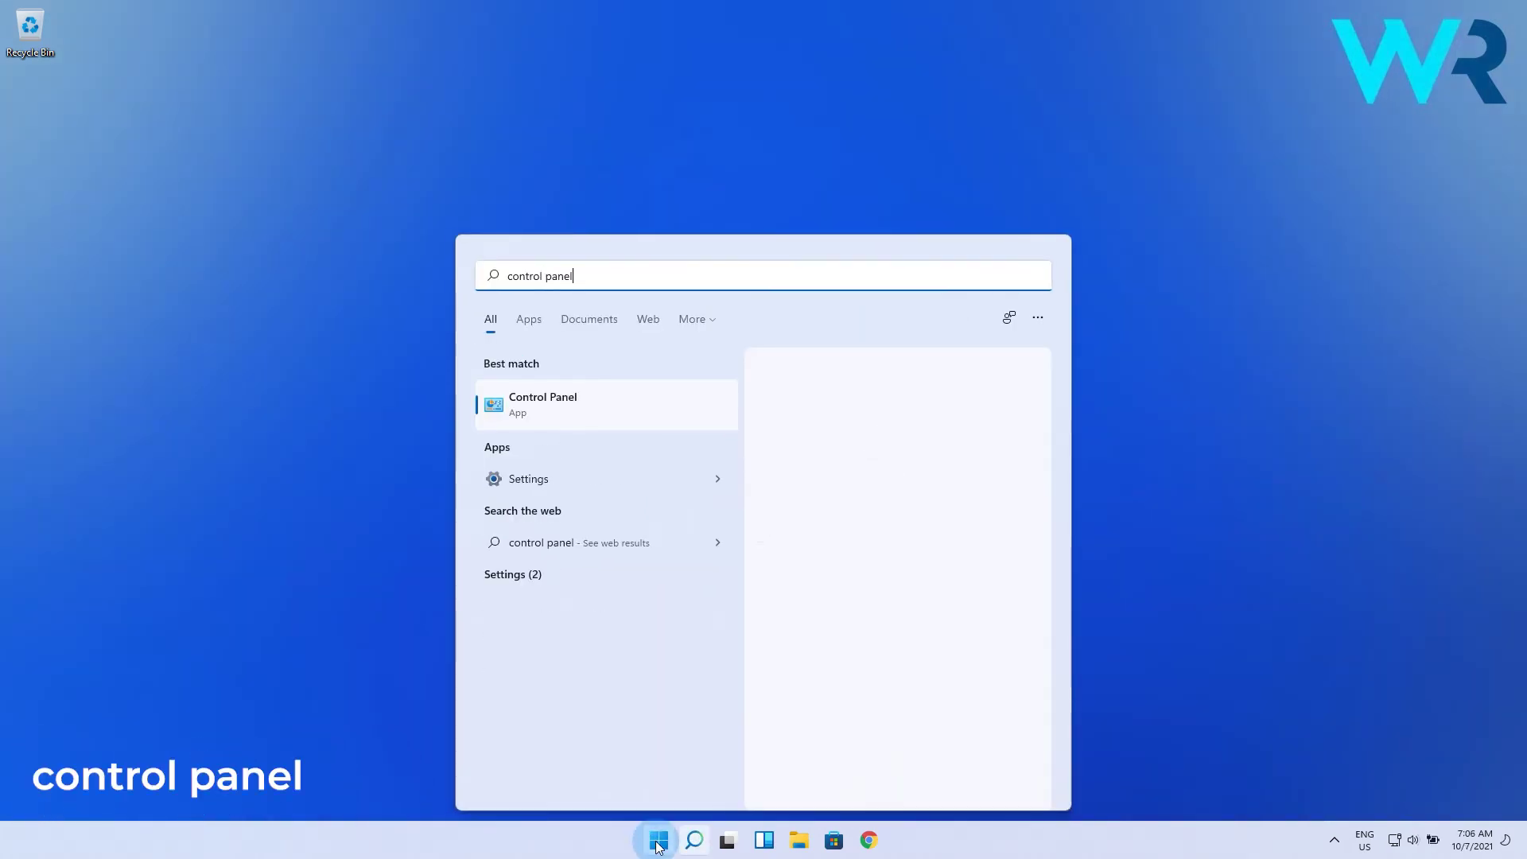
left_click(546, 398)
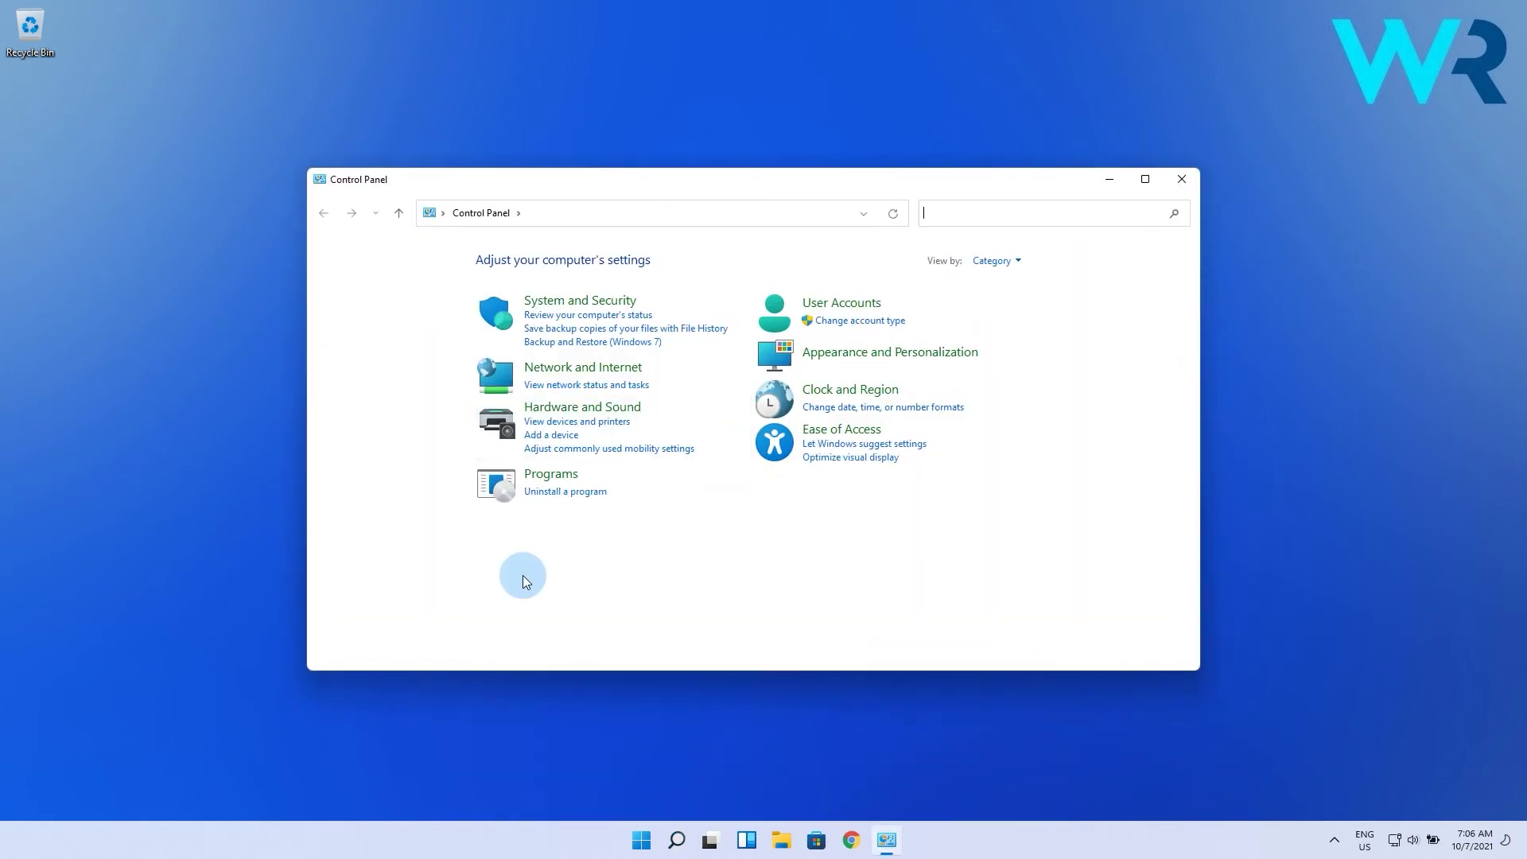
left_click(566, 477)
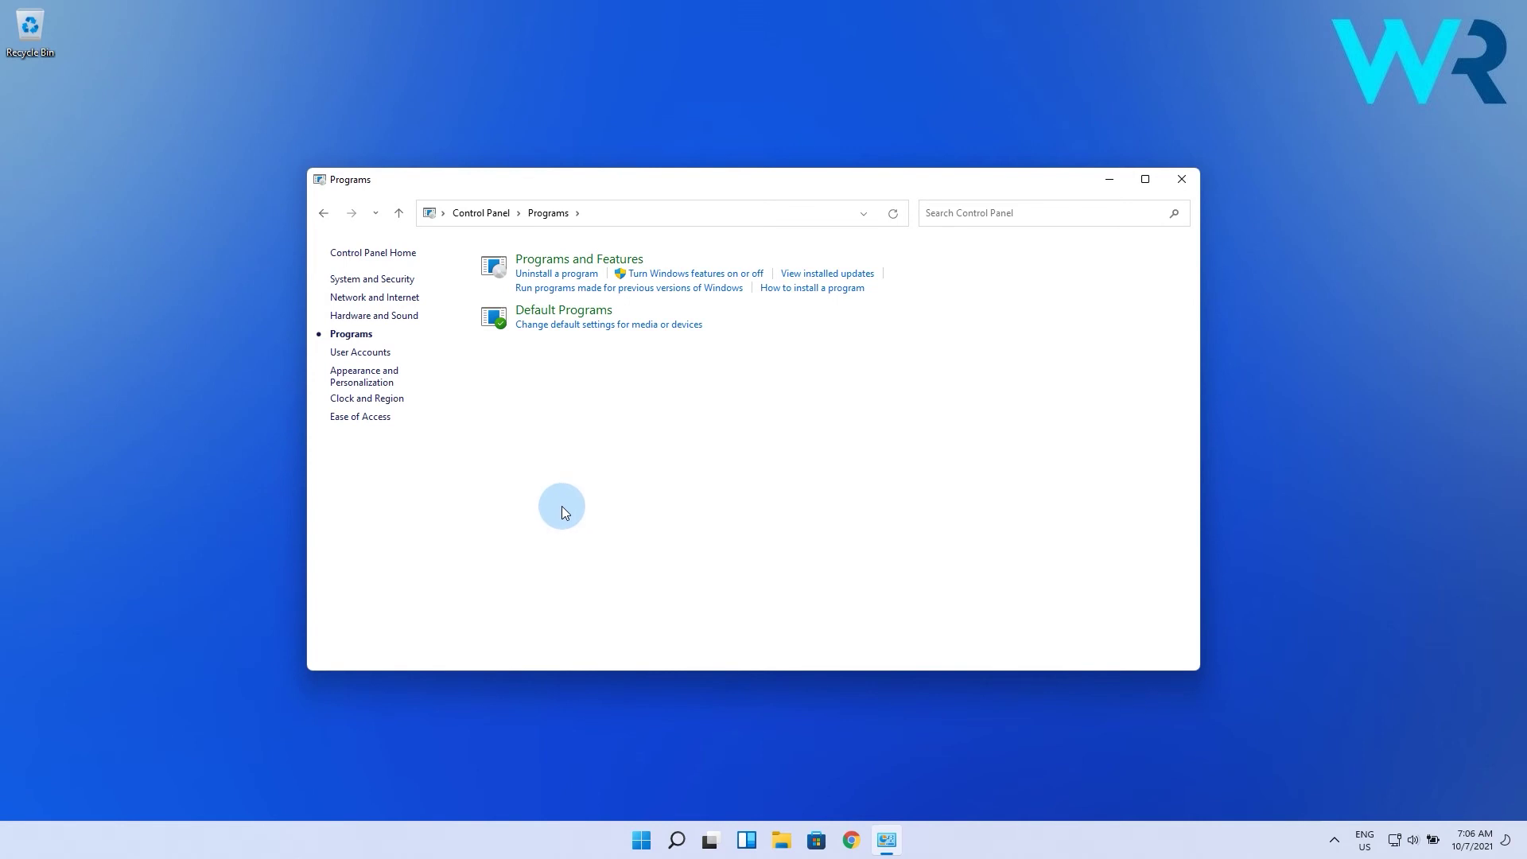
left_click(709, 275)
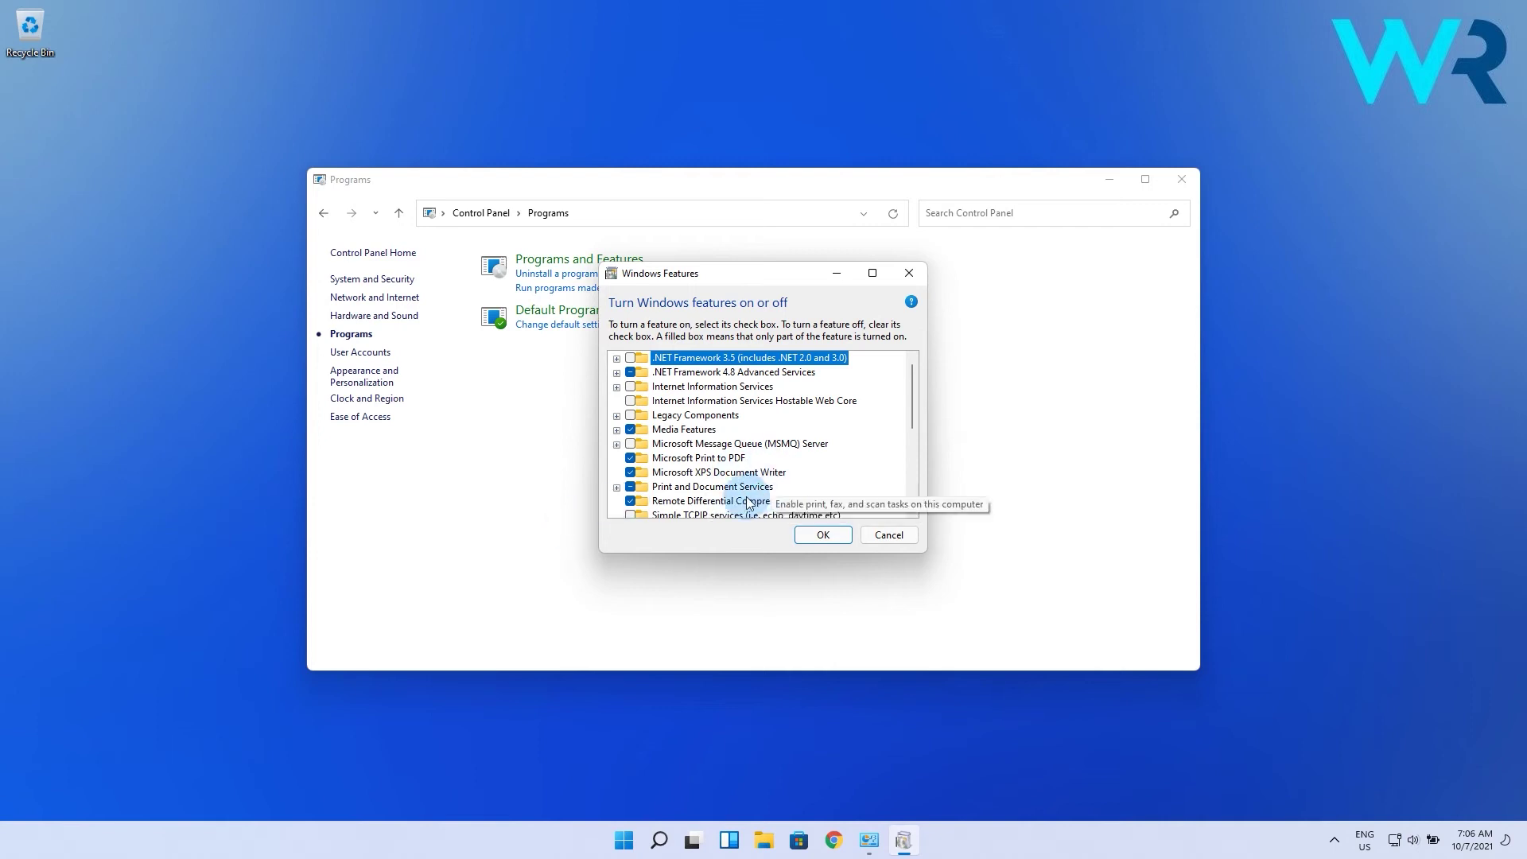
double_click(700, 488)
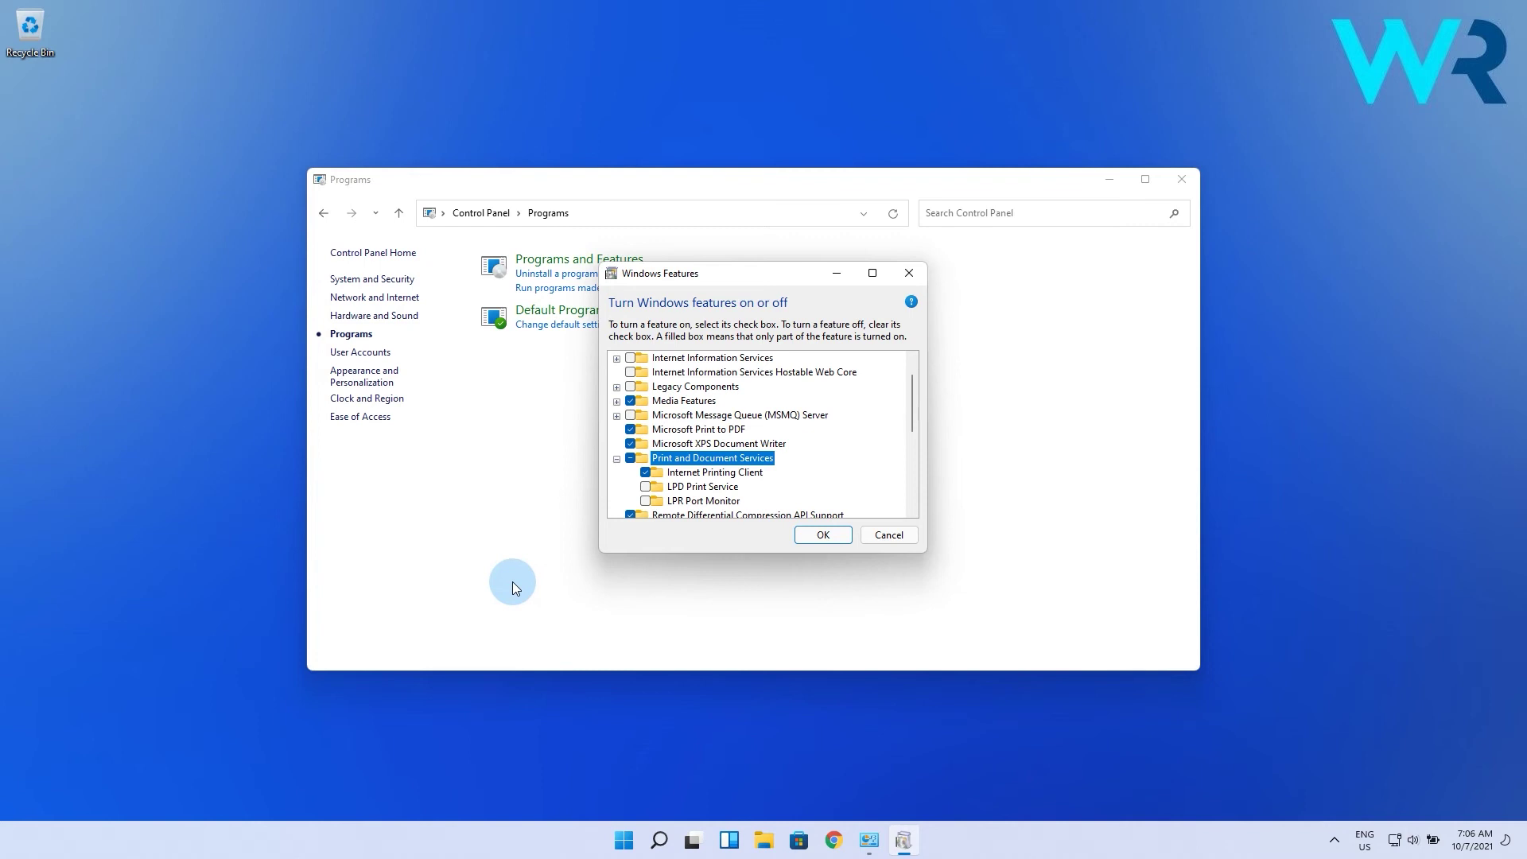
left_click(636, 477)
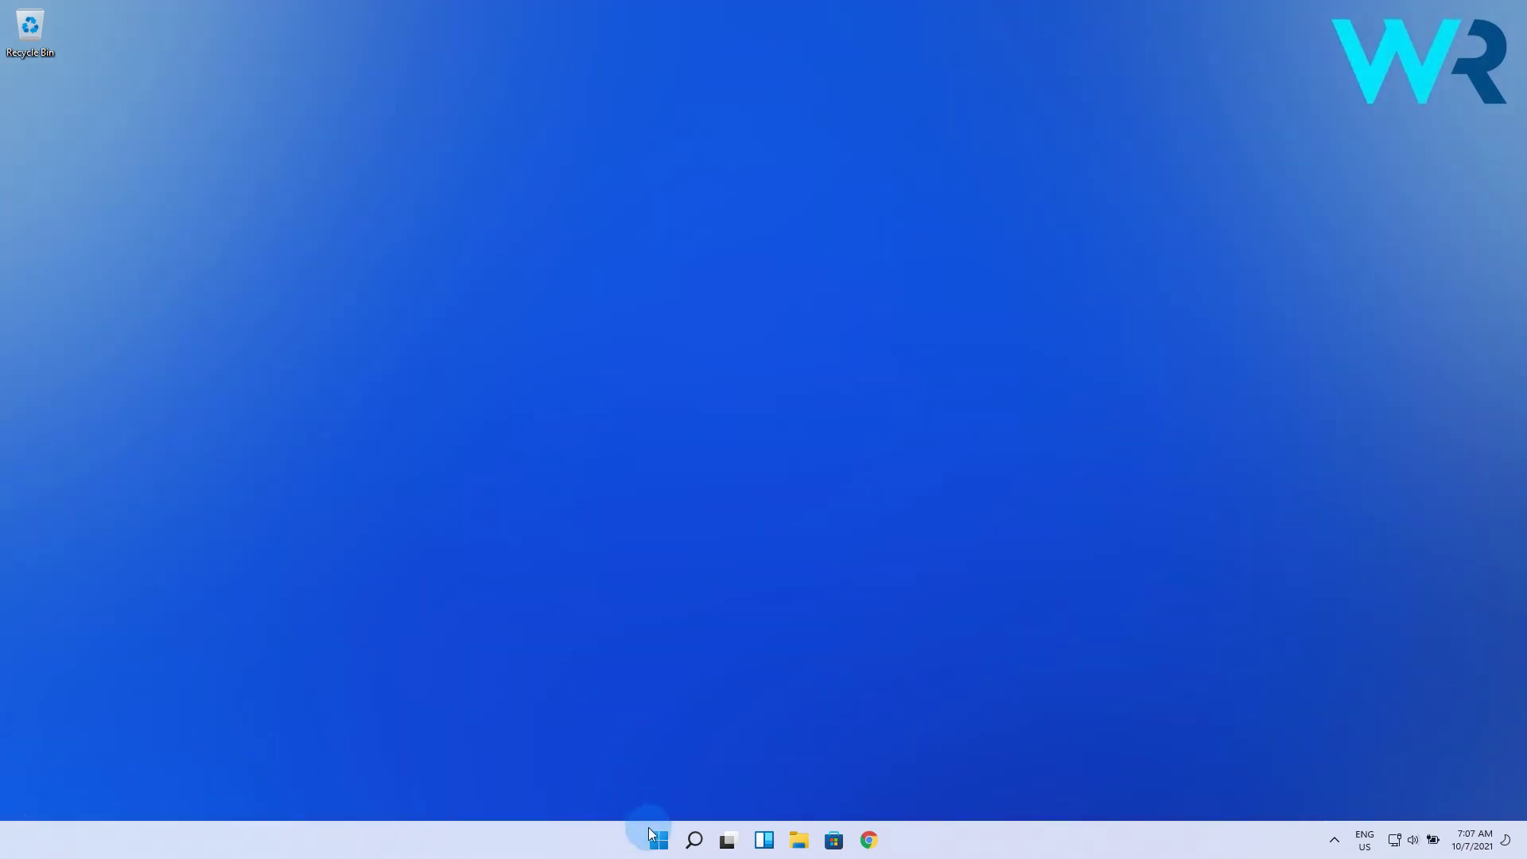
Open the Services console and stop the Print Spooler service from its properties.
left_click(657, 839)
type("services")
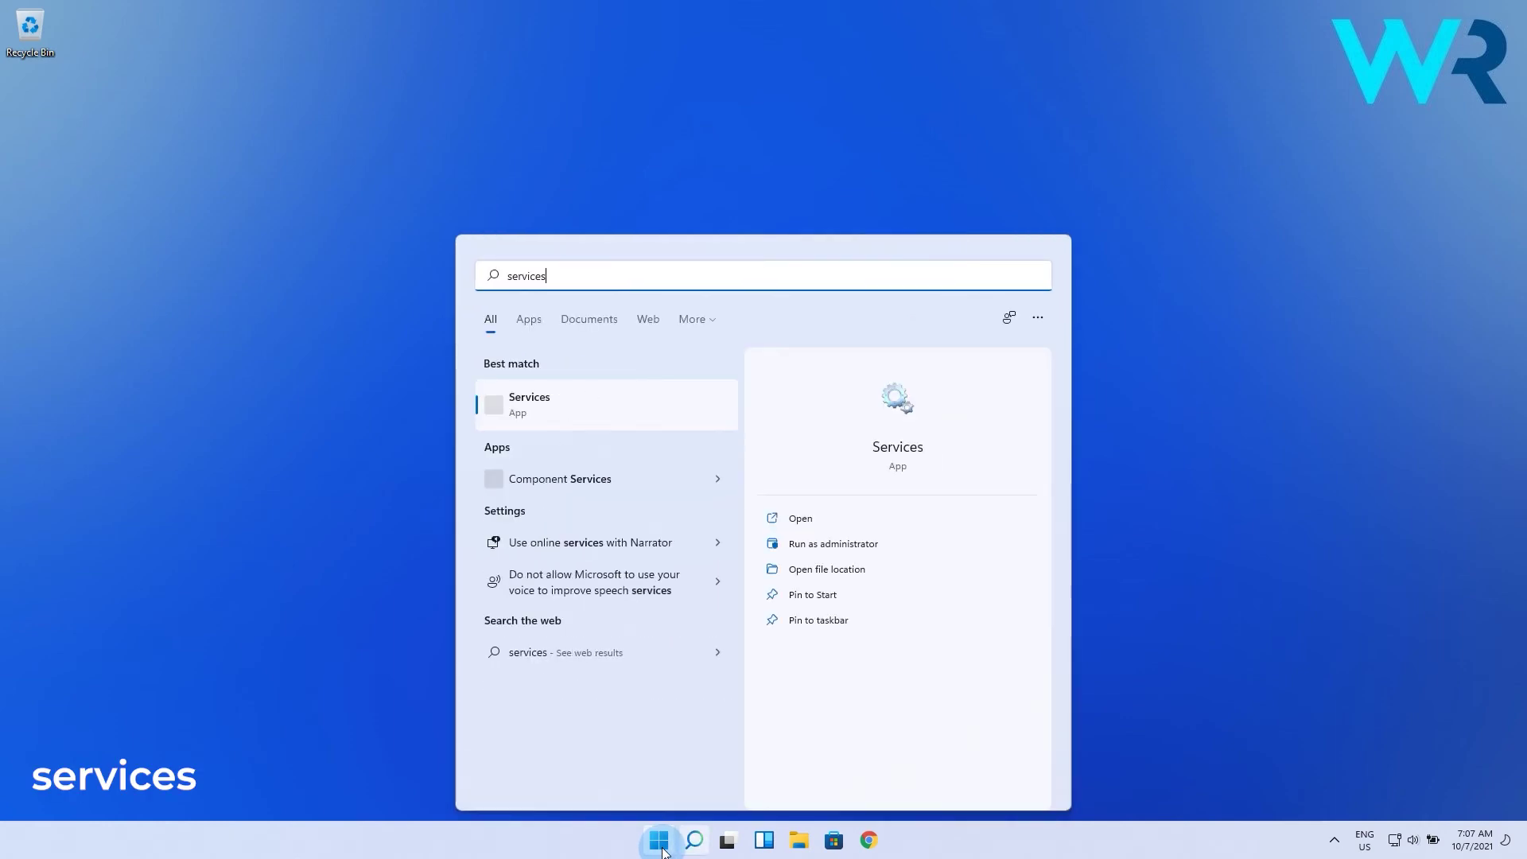
left_click(578, 409)
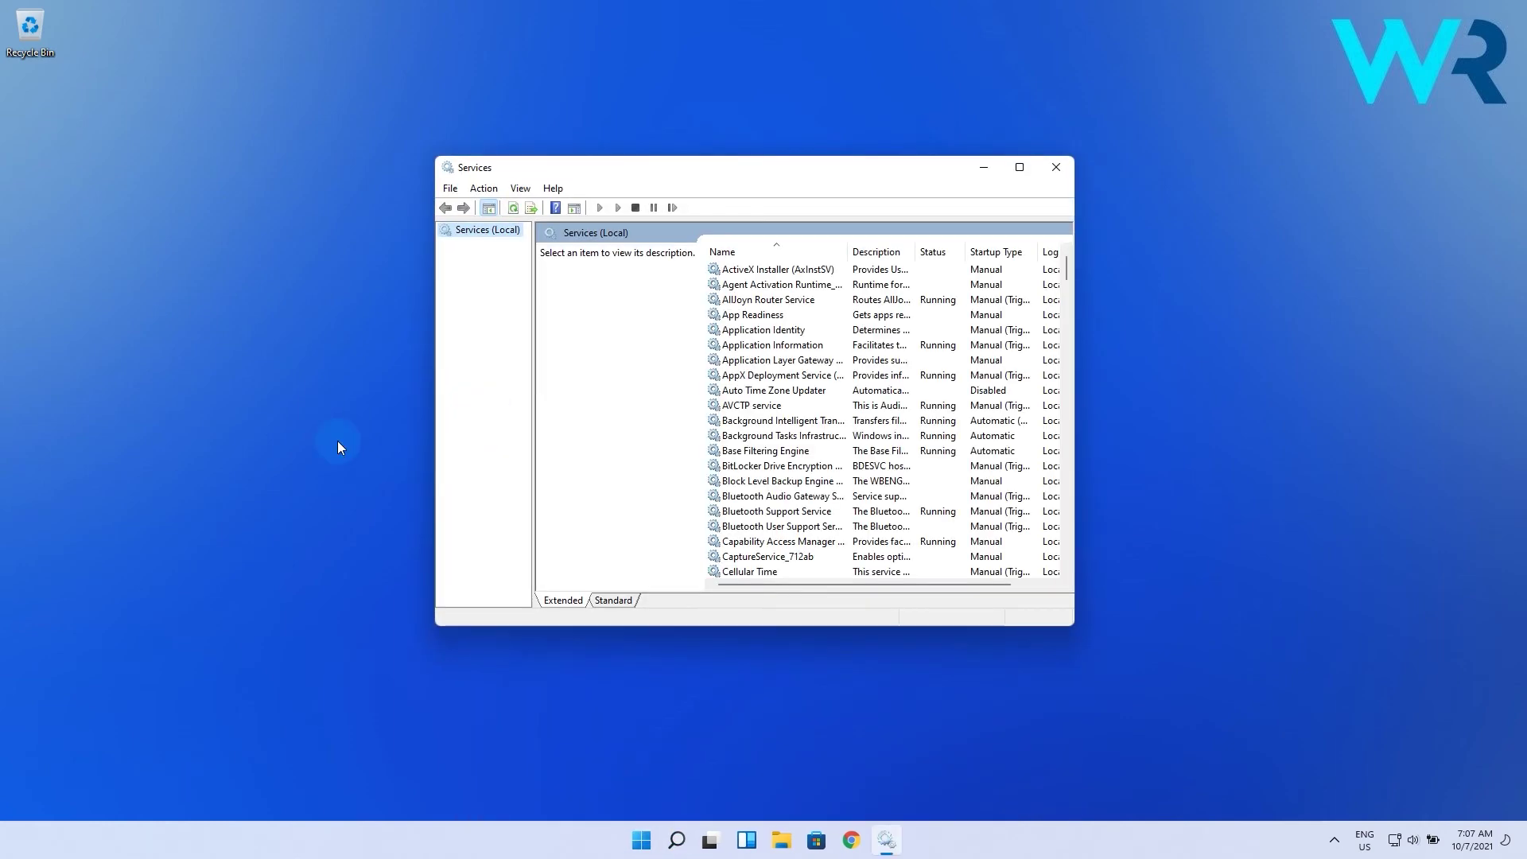
scroll(819, 421, "down", 20)
left_click(746, 482)
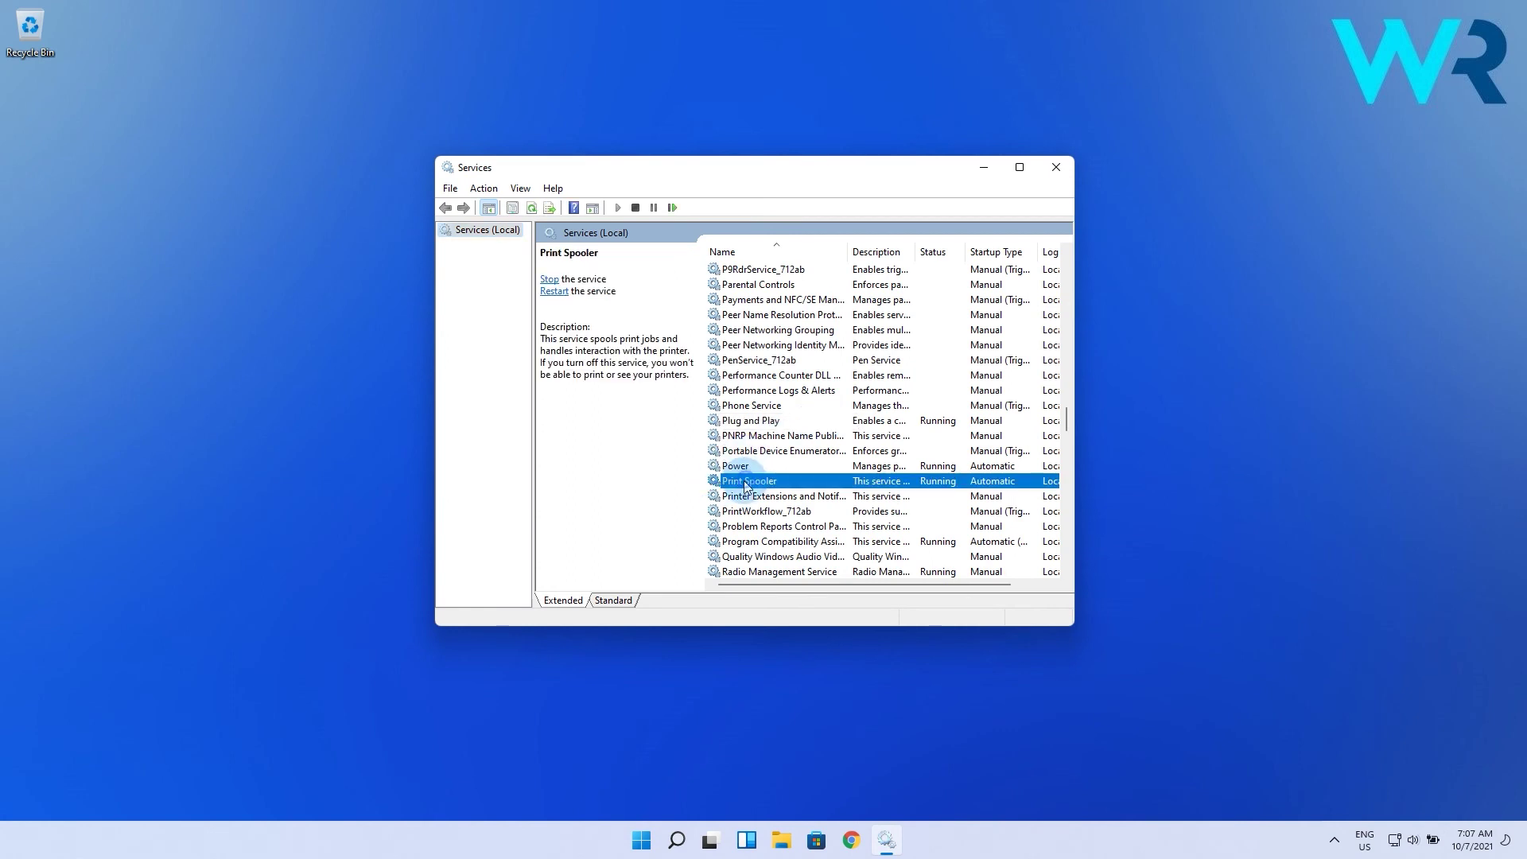
double_click(746, 483)
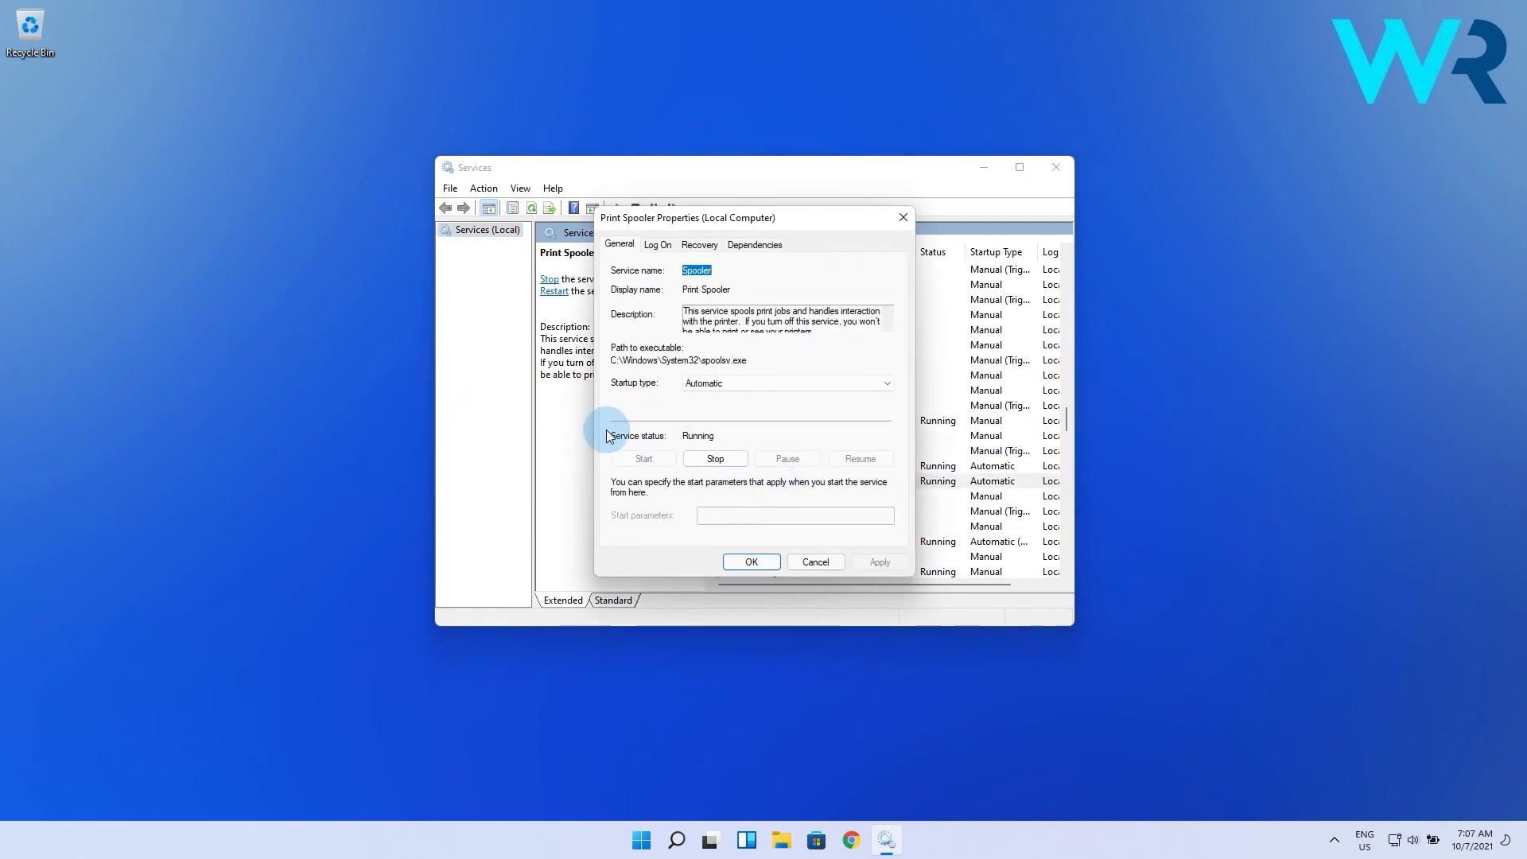
left_click(715, 460)
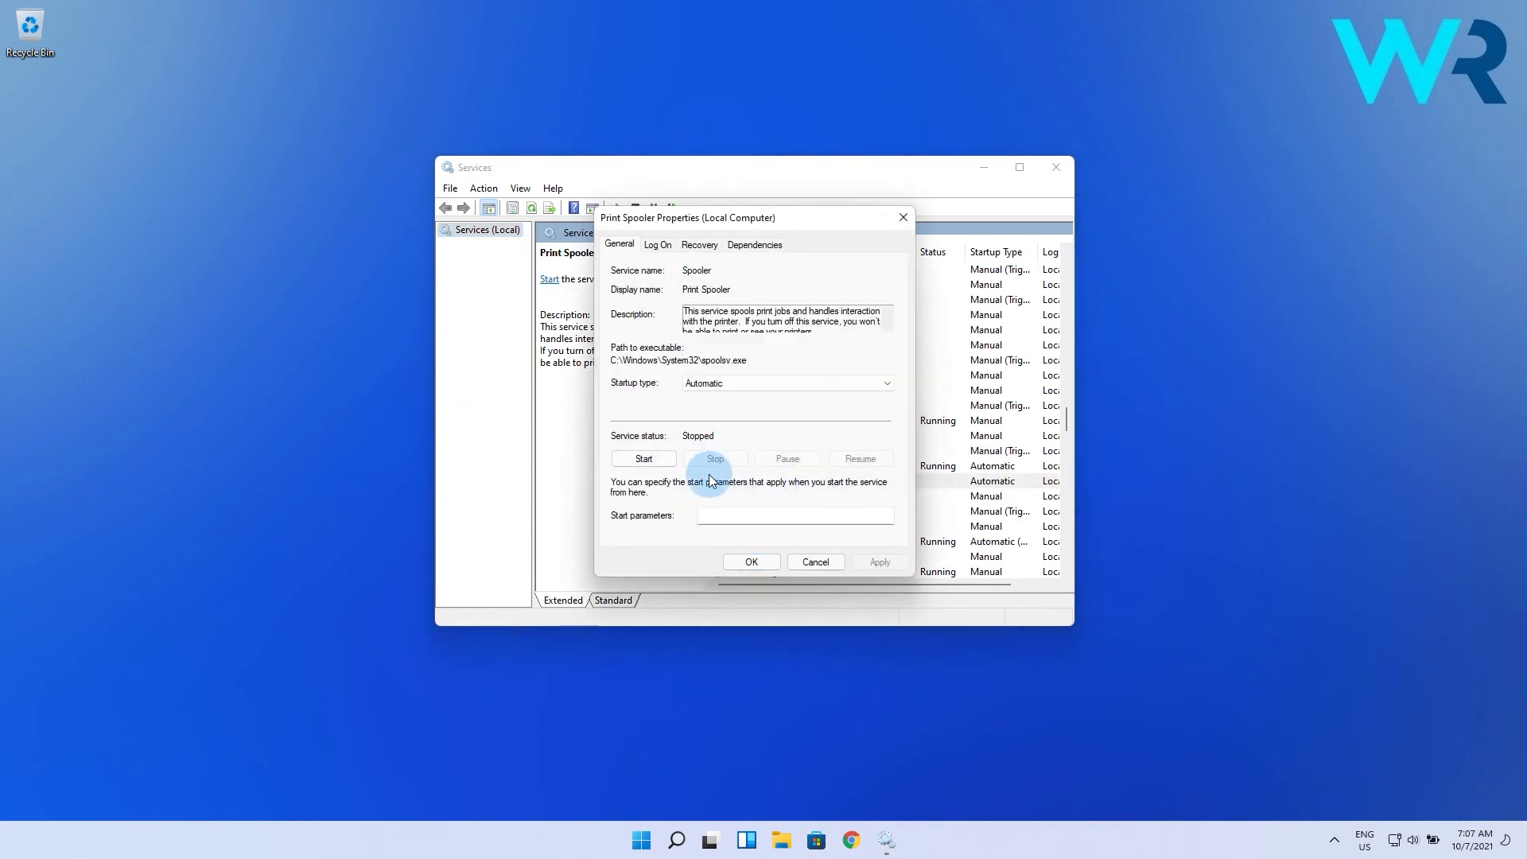
left_click(751, 561)
Close Services and browse File Explorer to C:\Windows\System32.
left_click(1056, 169)
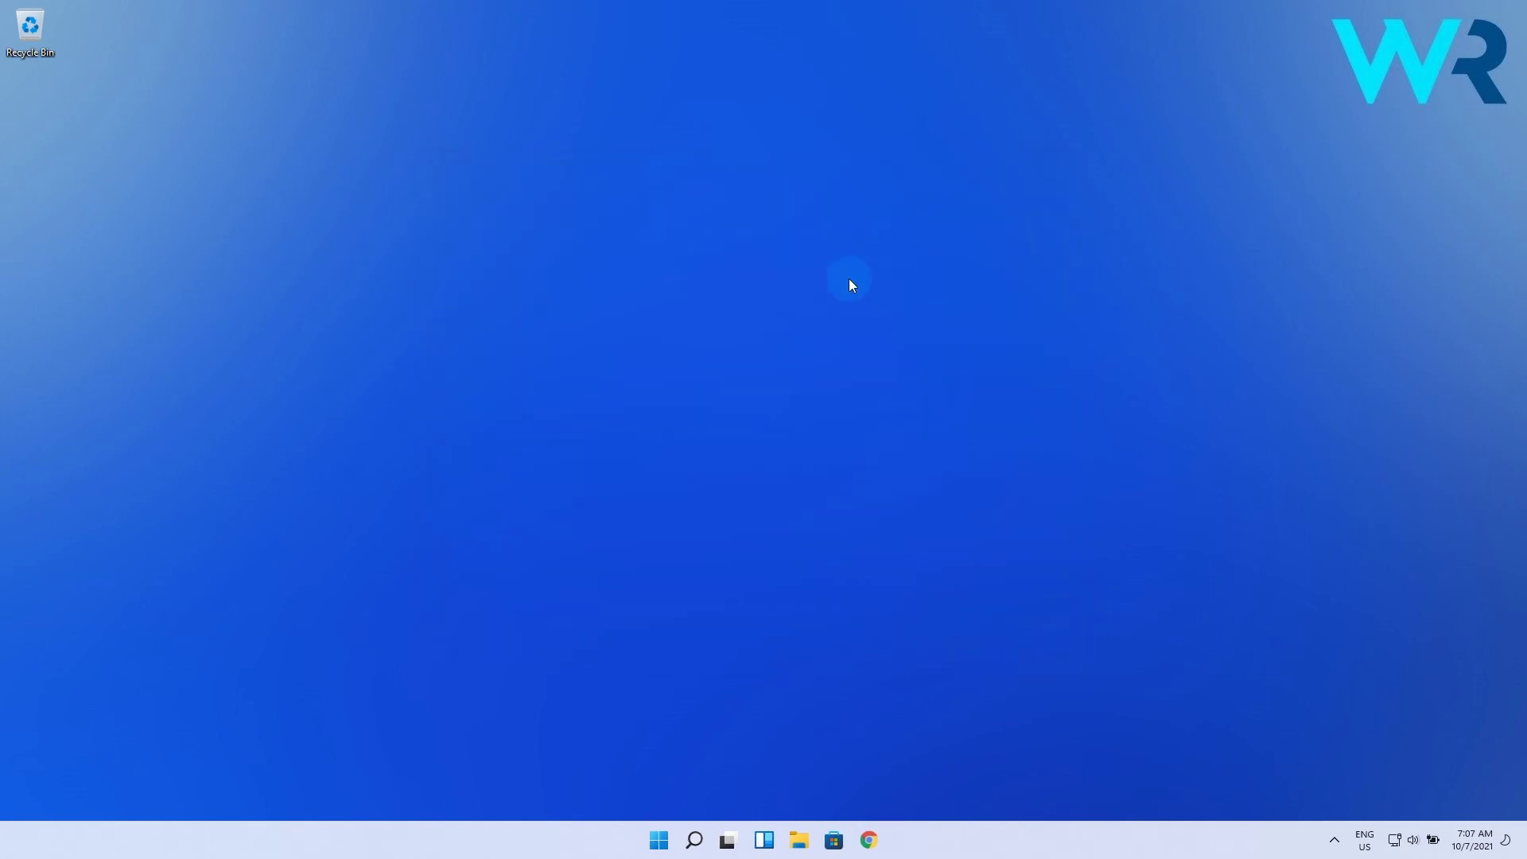
left_click(799, 840)
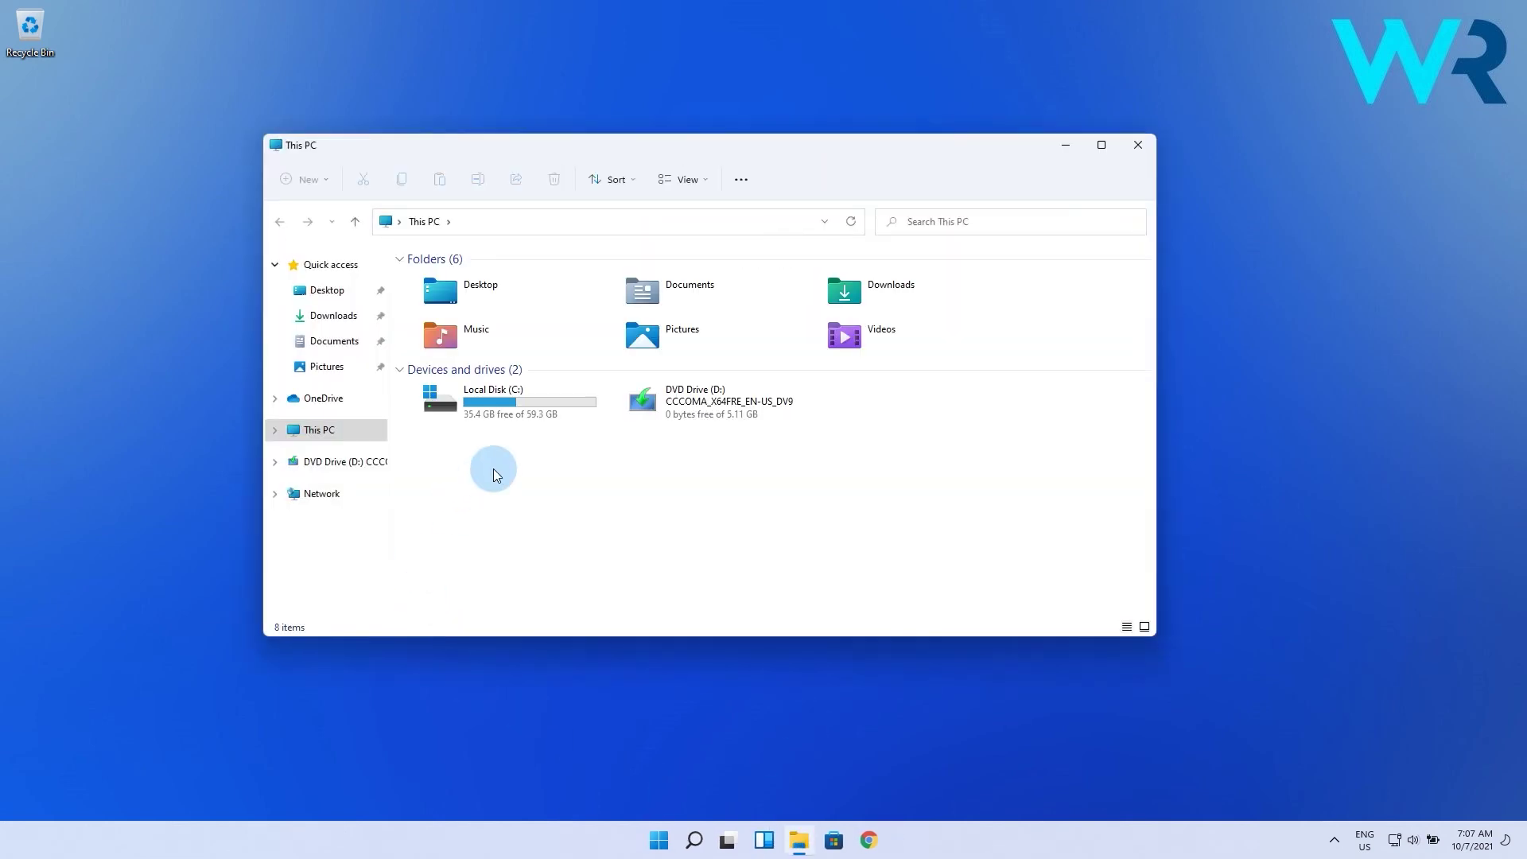
double_click(494, 403)
double_click(455, 384)
scroll(484, 487, "down", 20)
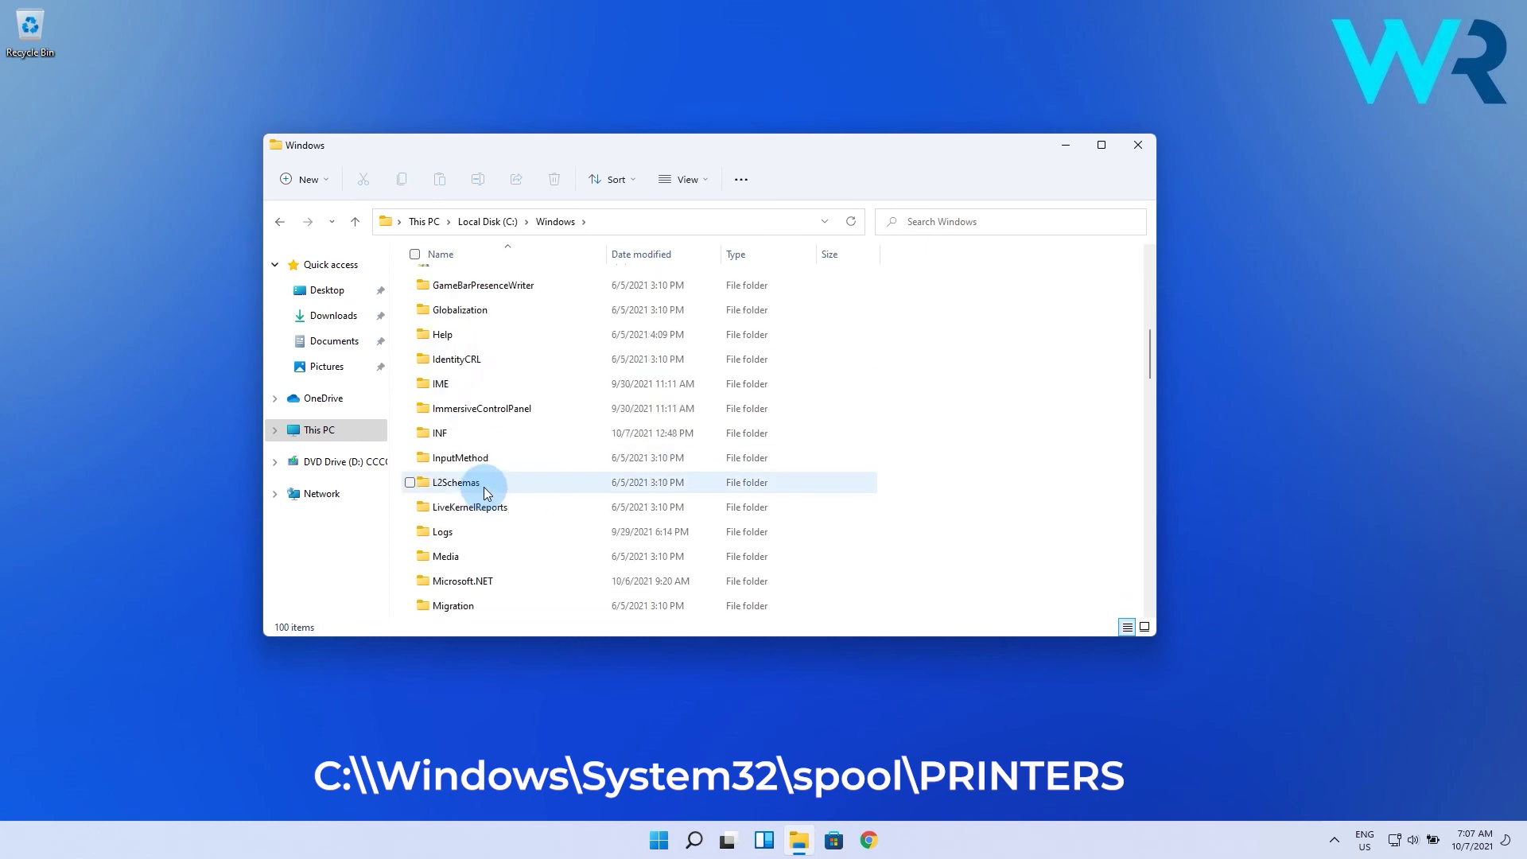
scroll(484, 487, "up", 3)
double_click(467, 427)
Open spool\PRINTERS, granting permanent access at the permission prompt.
scroll(473, 434, "down", 20)
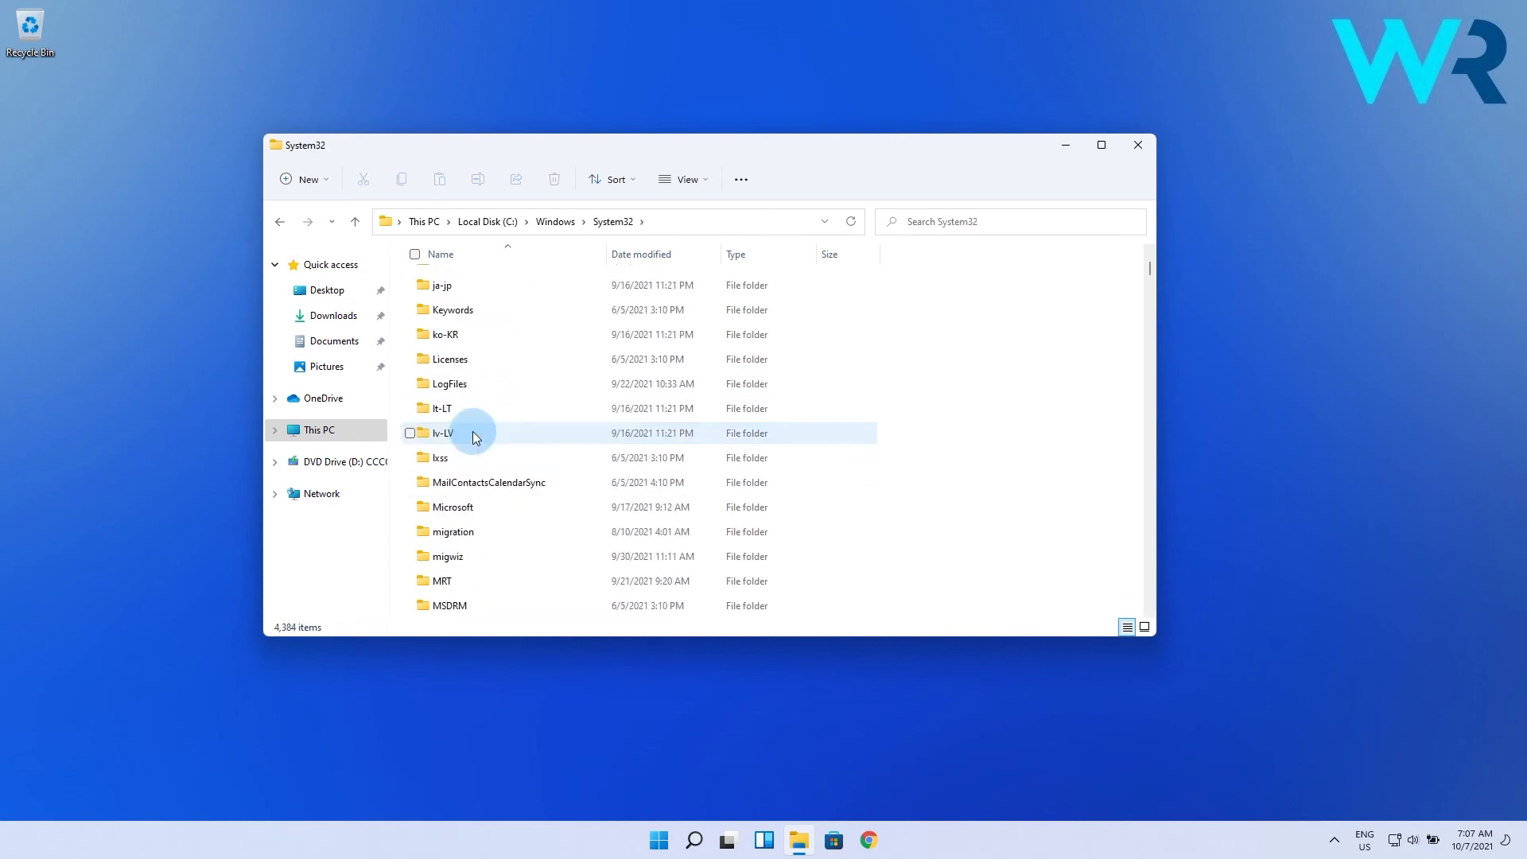
scroll(475, 436, "down", 2)
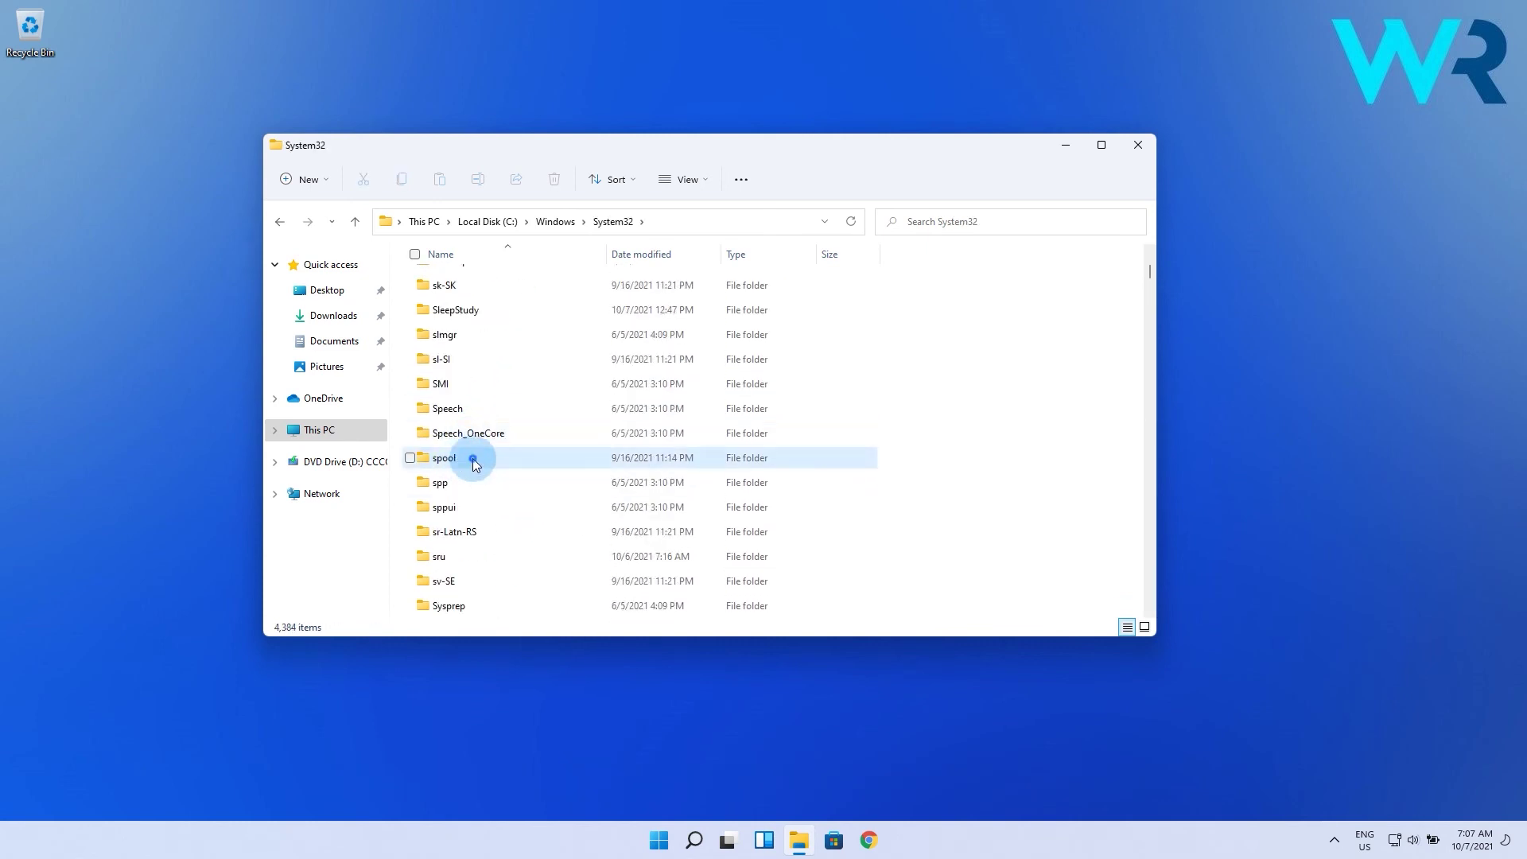
double_click(464, 453)
double_click(470, 307)
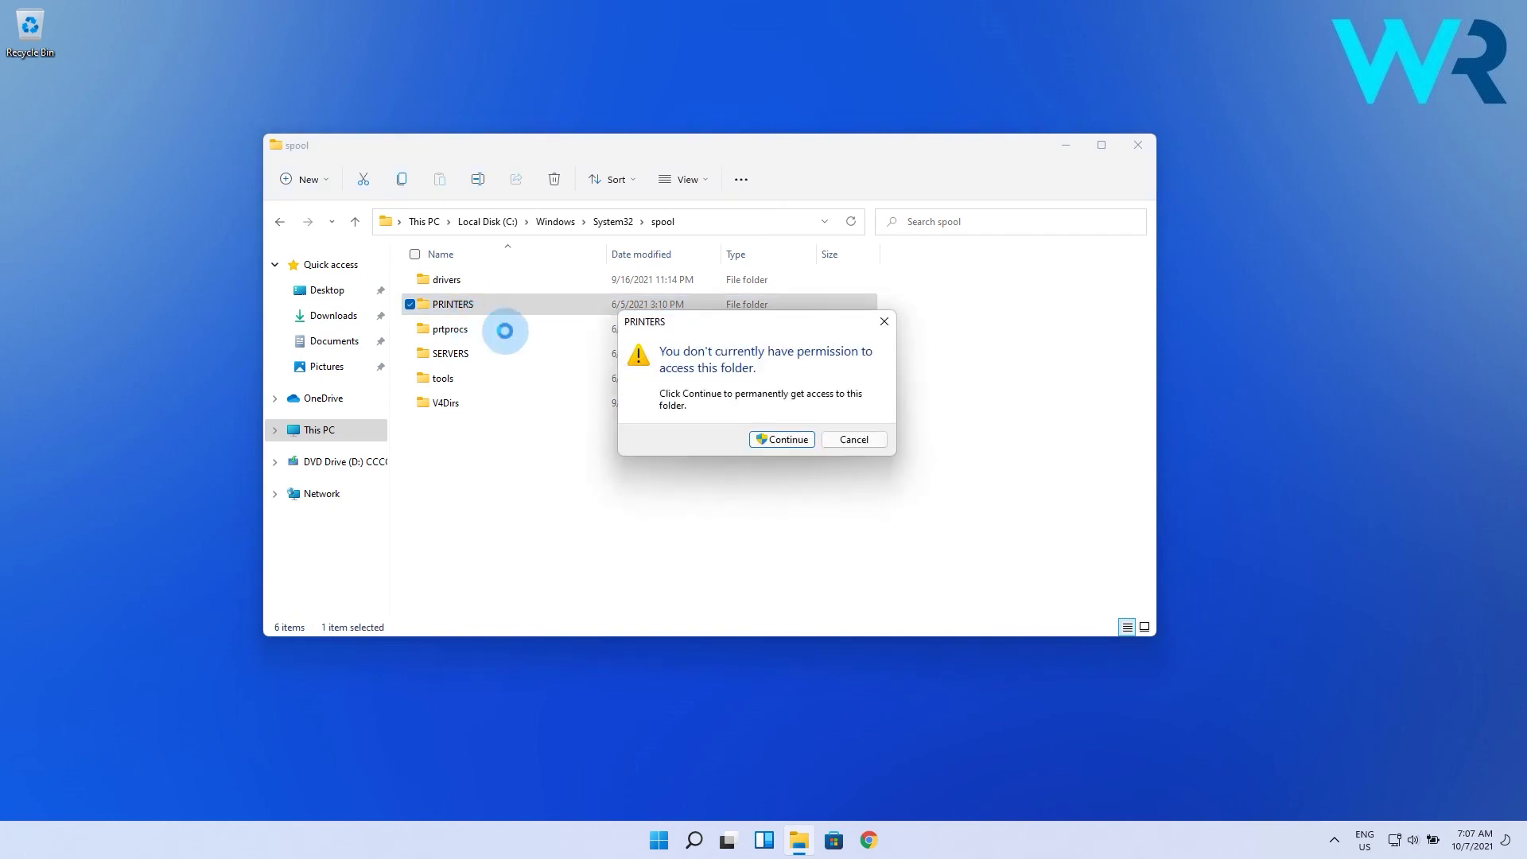
left_click(785, 439)
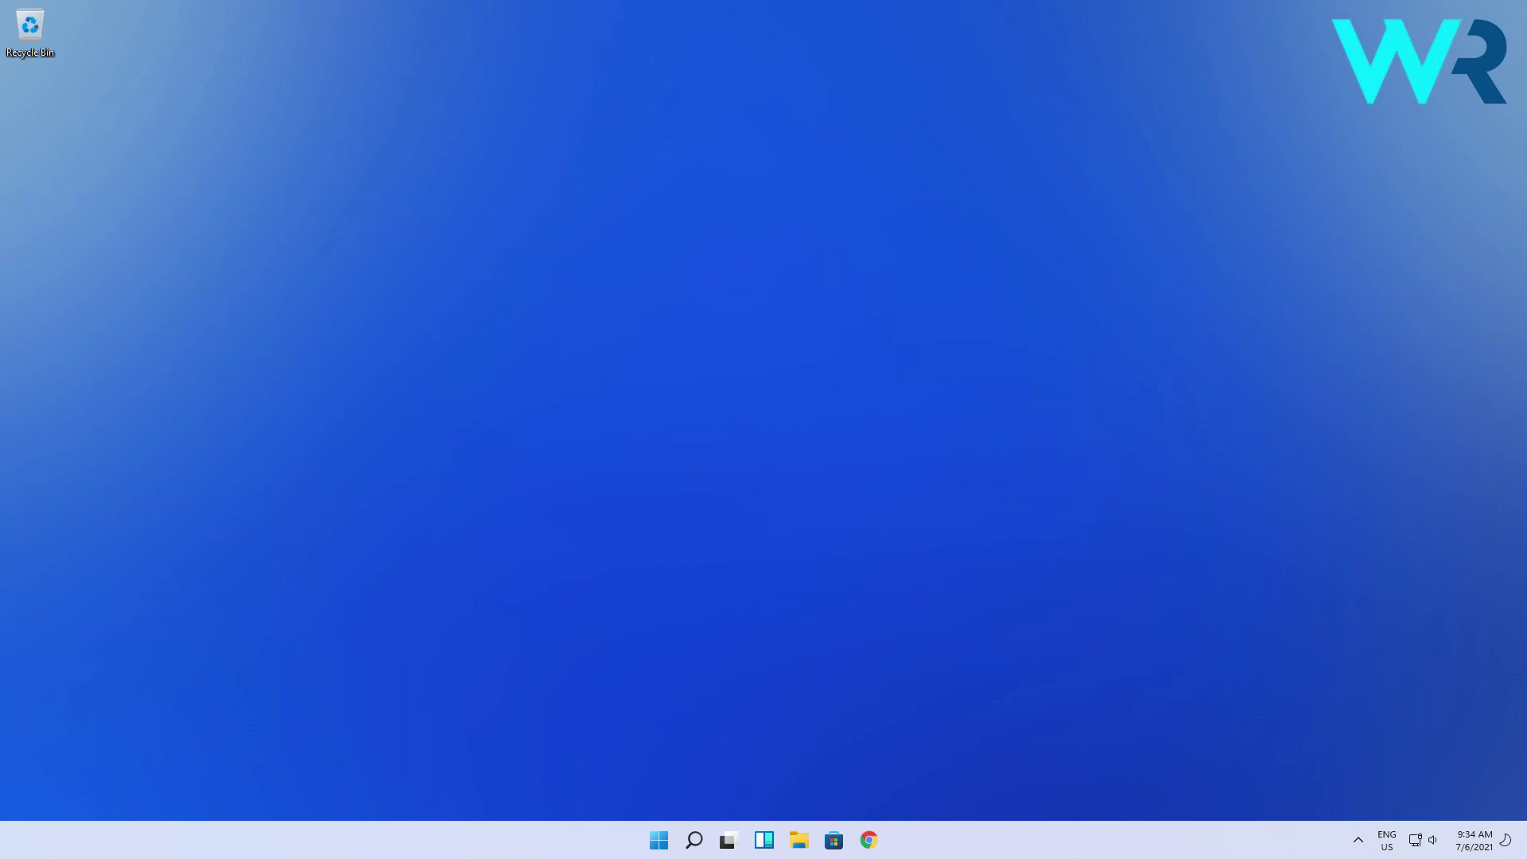
Open Services and start the Print Spooler service again.
left_click(651, 838)
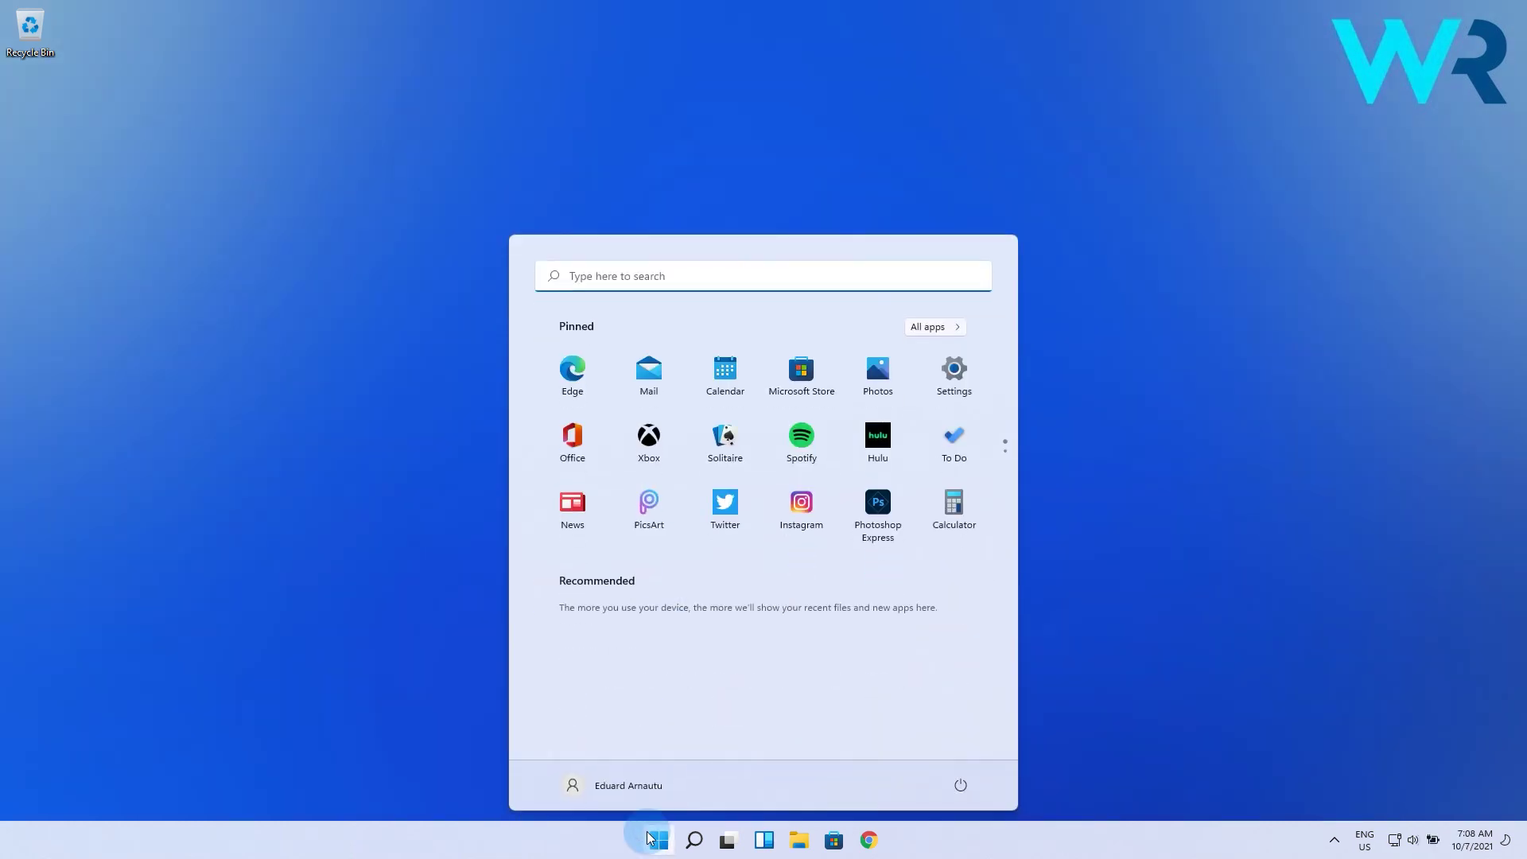
type("services")
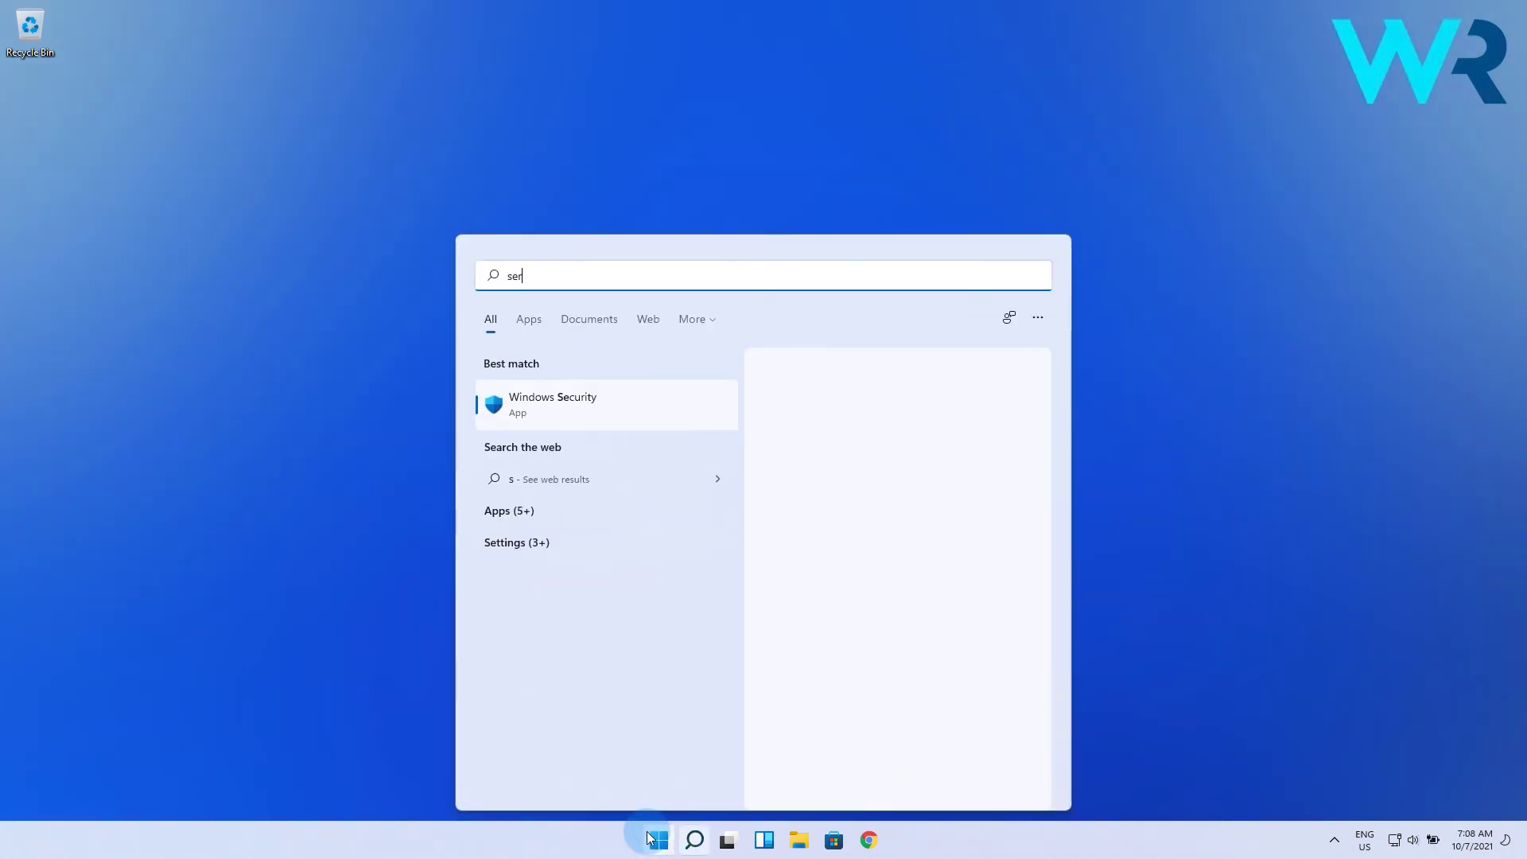
left_click(533, 402)
scroll(801, 481, "down", 20)
double_click(763, 483)
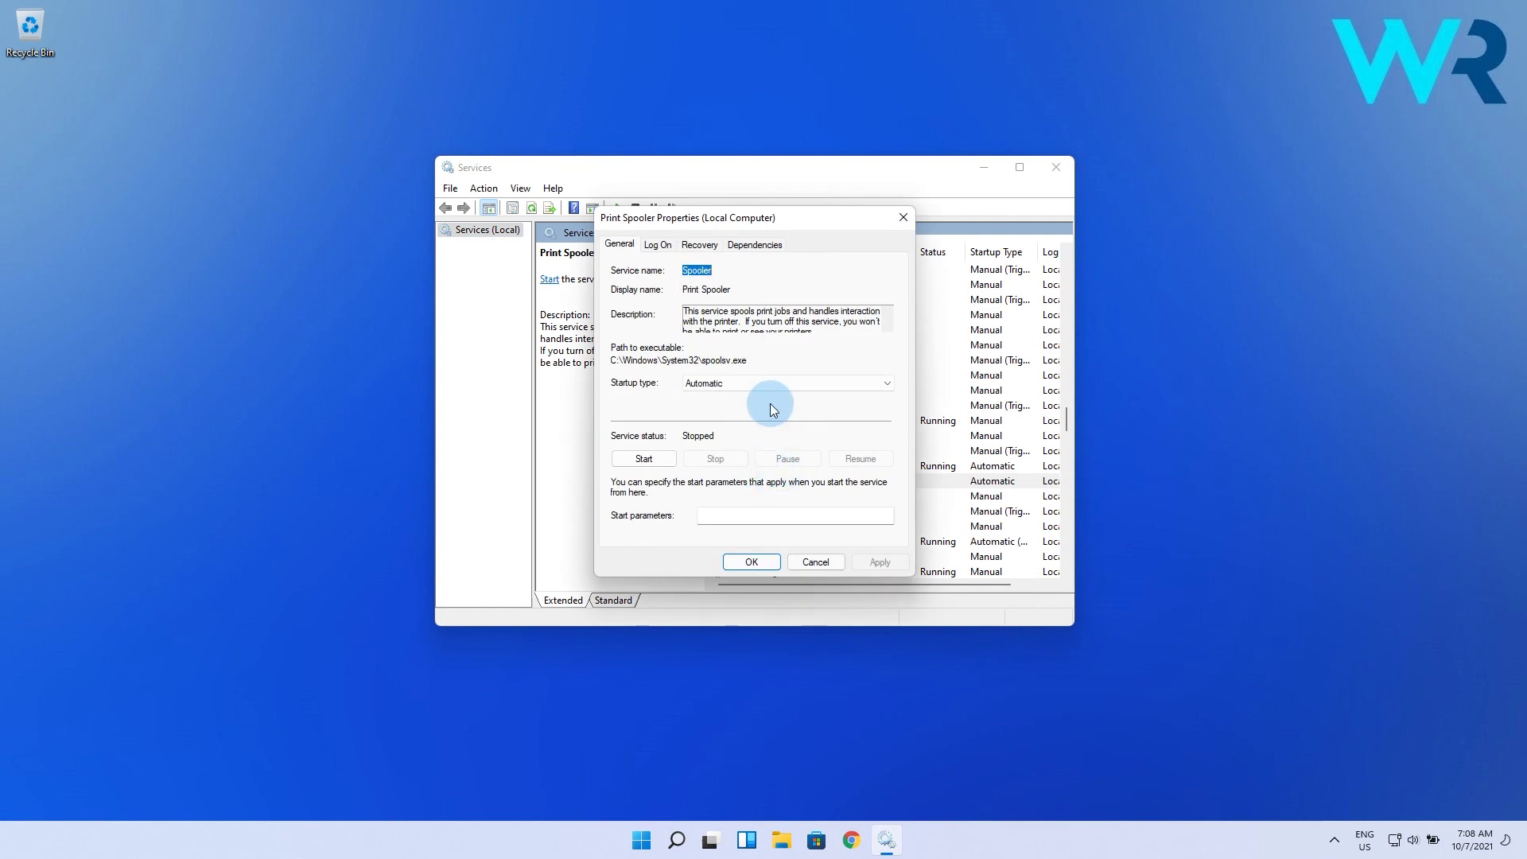
left_click(643, 459)
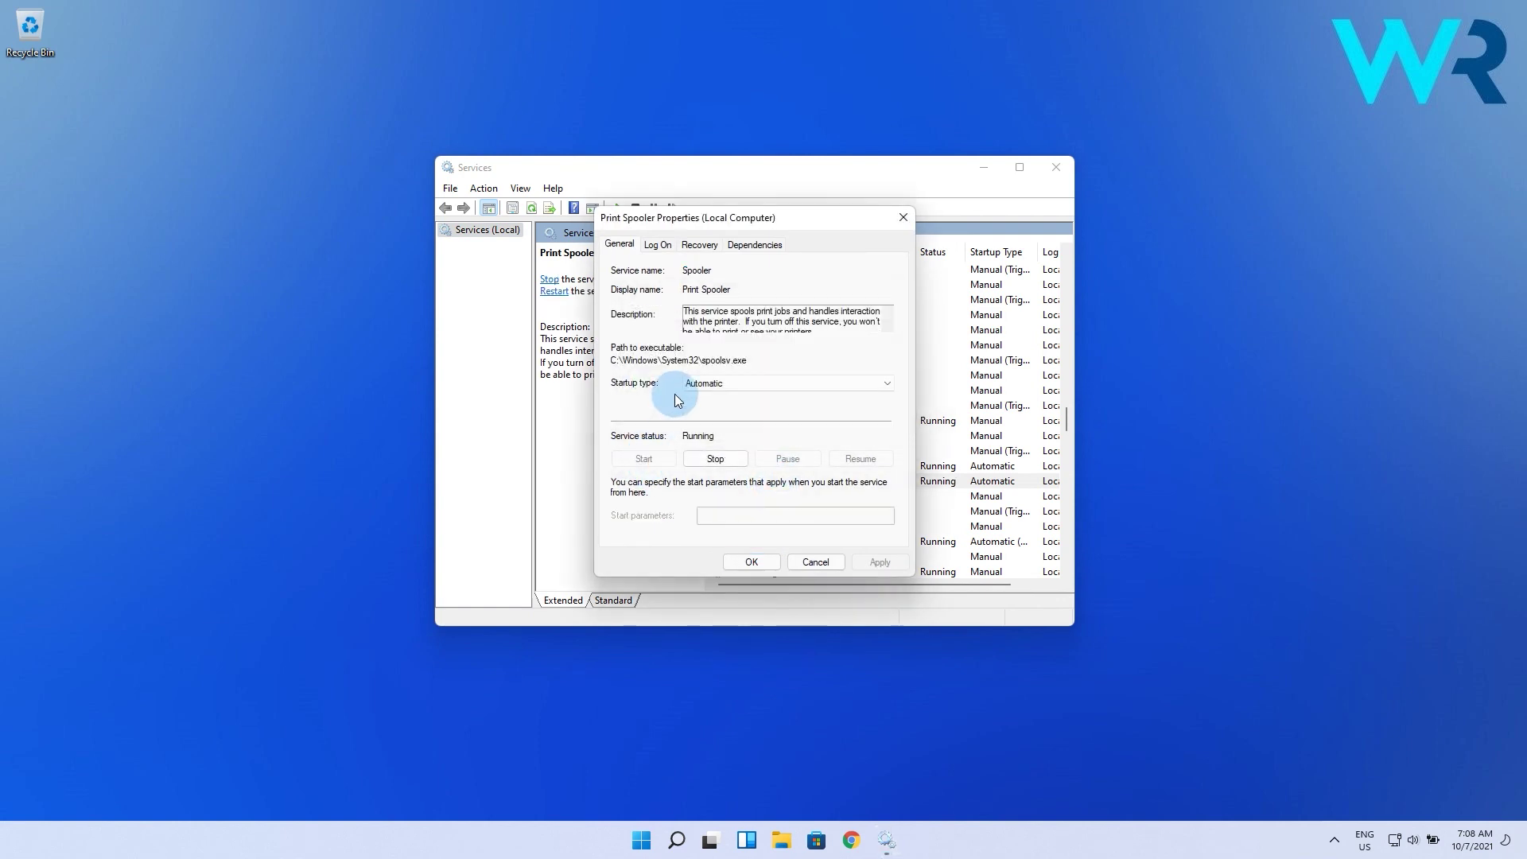
Set Print Spooler's startup type to Automatic, apply it and close the properties.
left_click(720, 385)
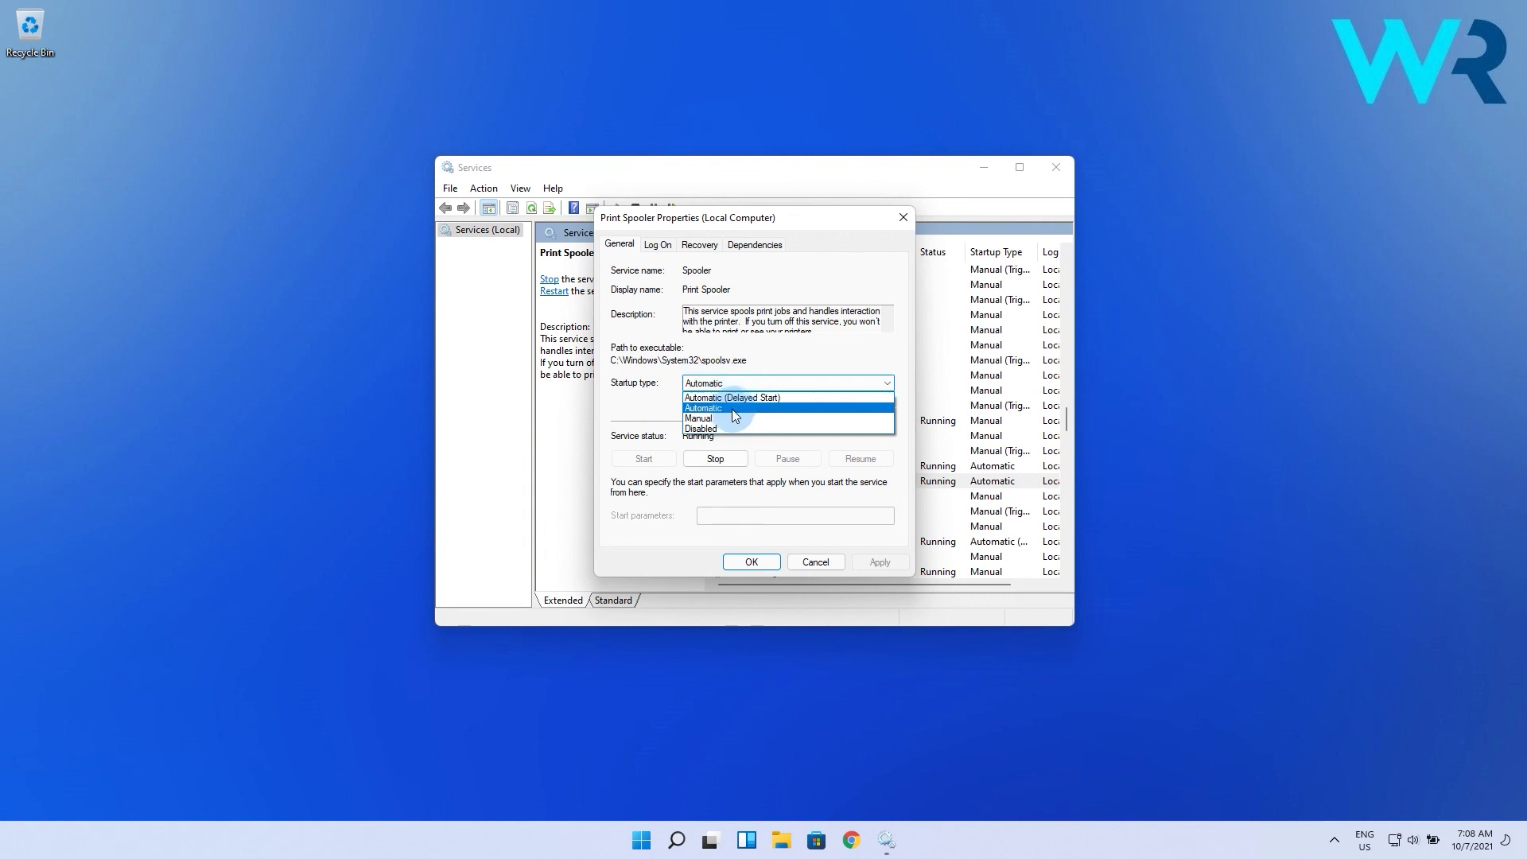
left_click(728, 408)
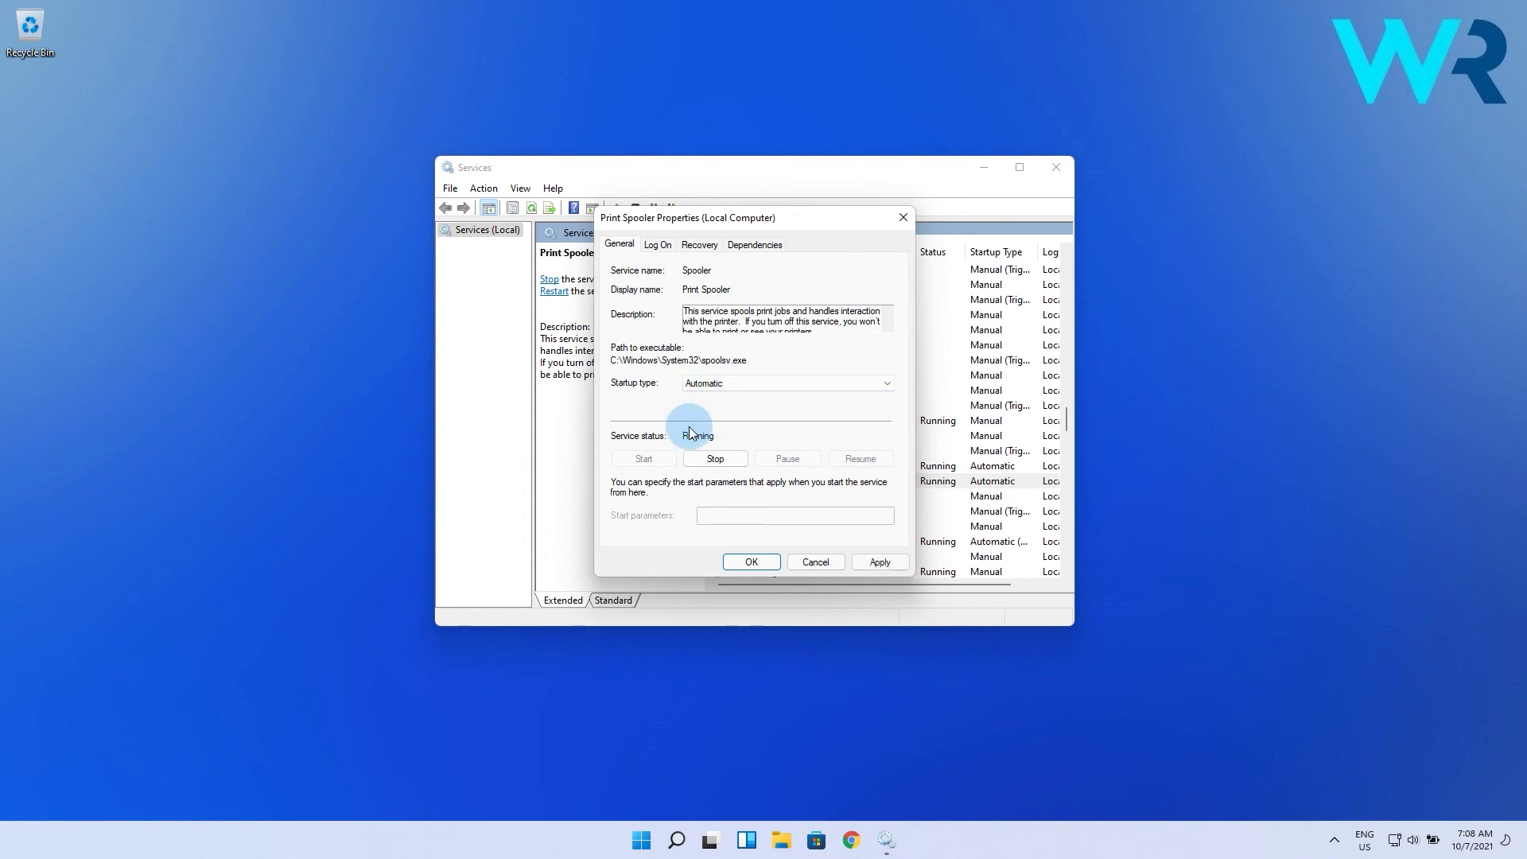
left_click(879, 561)
left_click(752, 561)
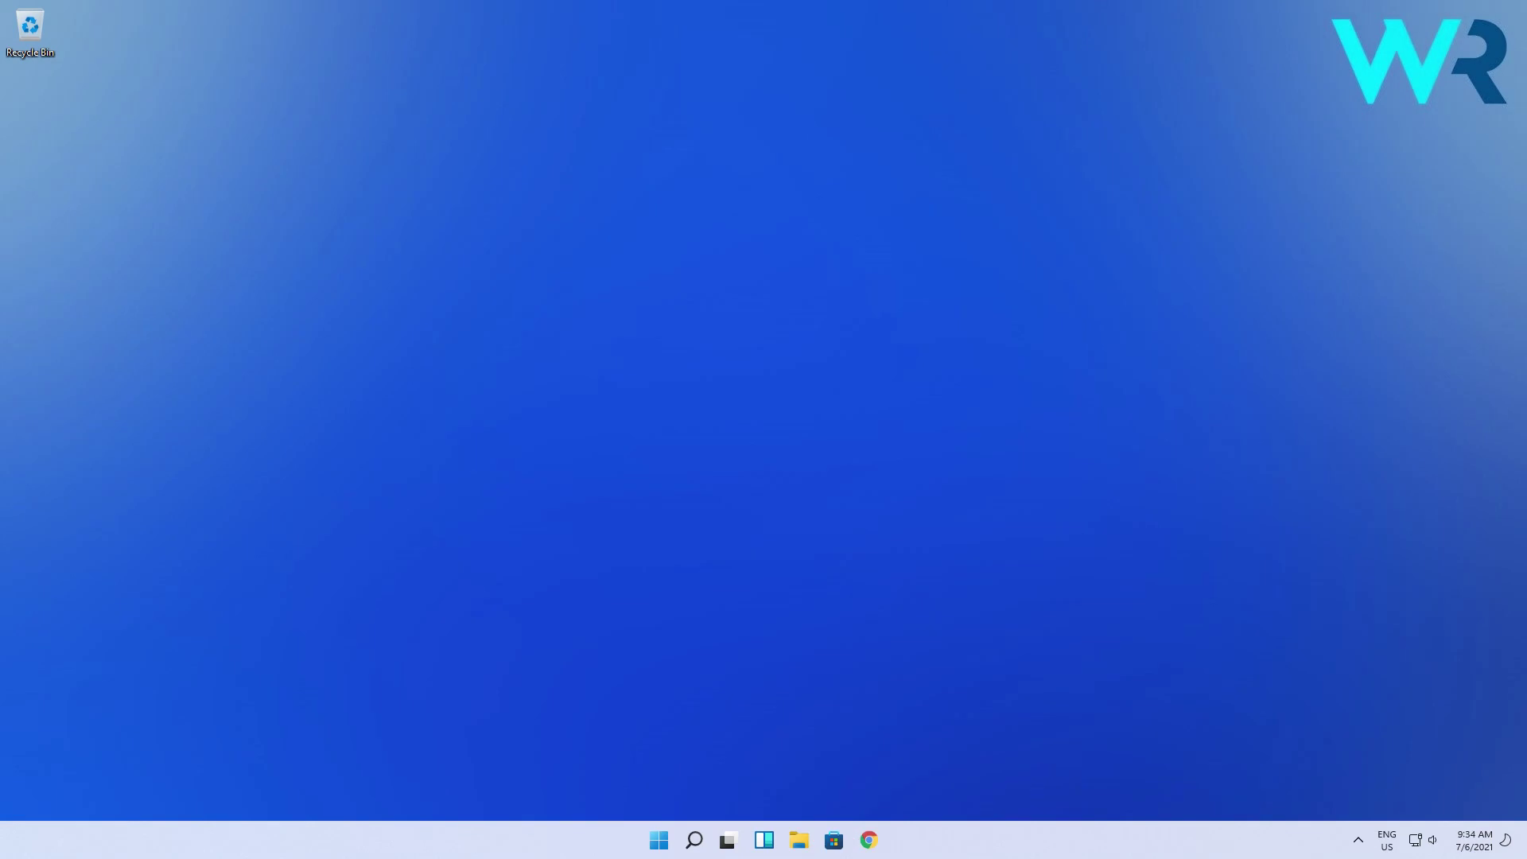